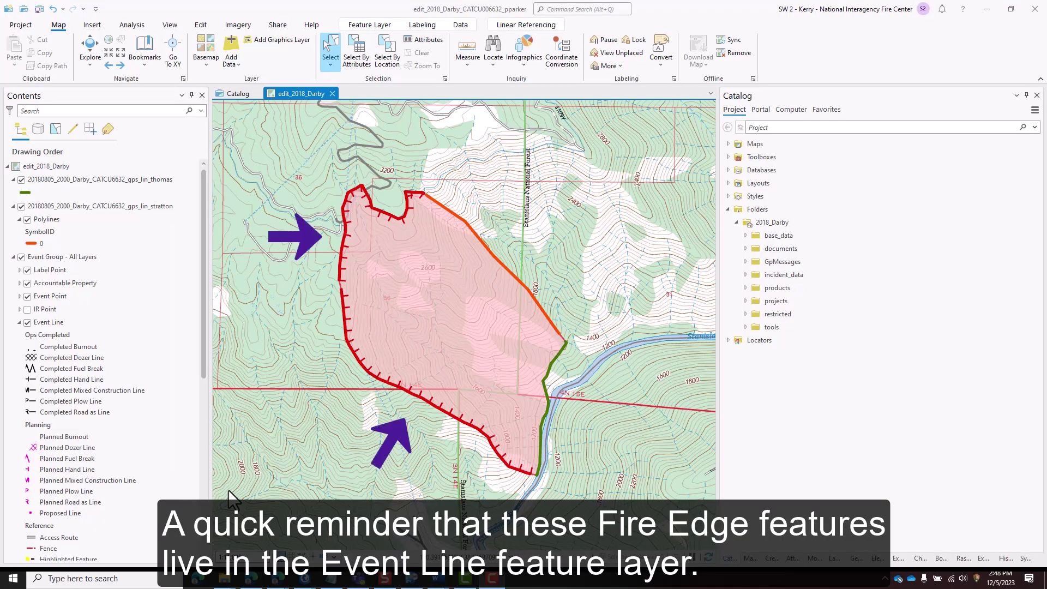
# Delete the upper and lower Fire Edge lines around the Darby perimeter
pyautogui.scroll(-10, 174, 475)
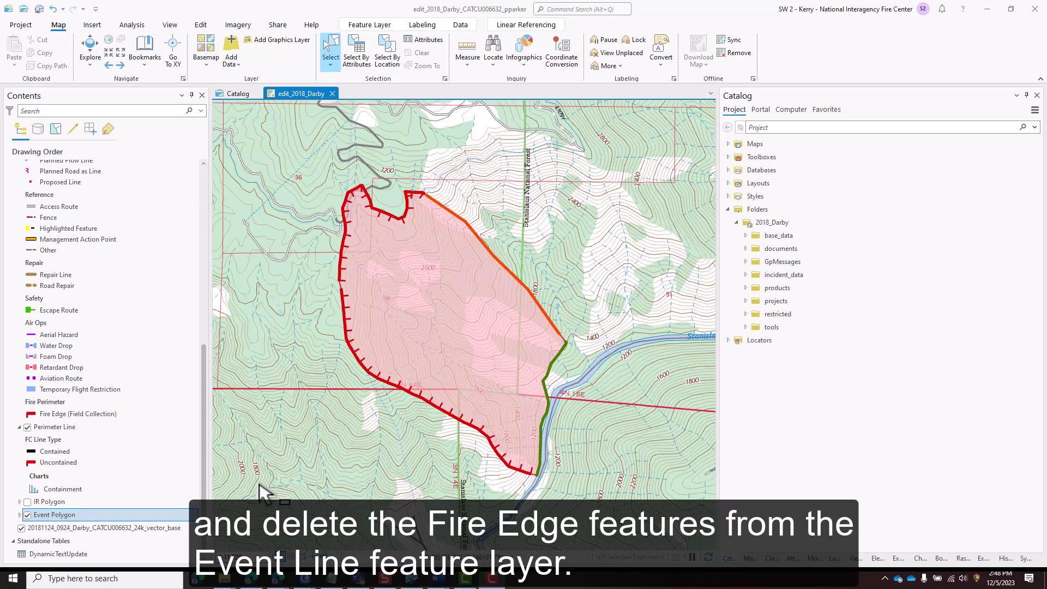
pyautogui.click(340, 263)
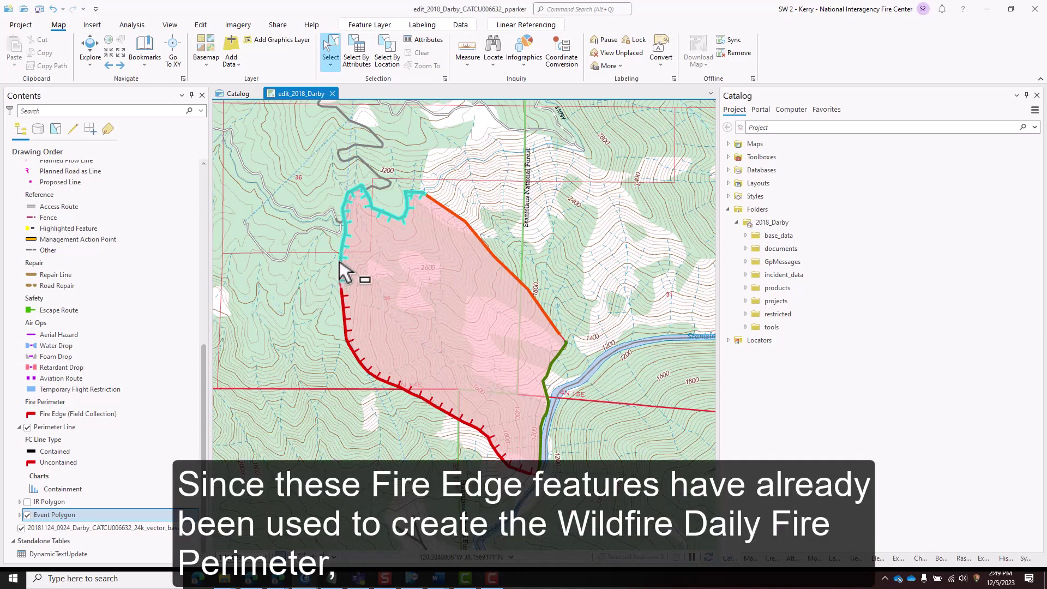
pyautogui.keyDown('shift'); pyautogui.click(344, 315); pyautogui.keyUp('shift')
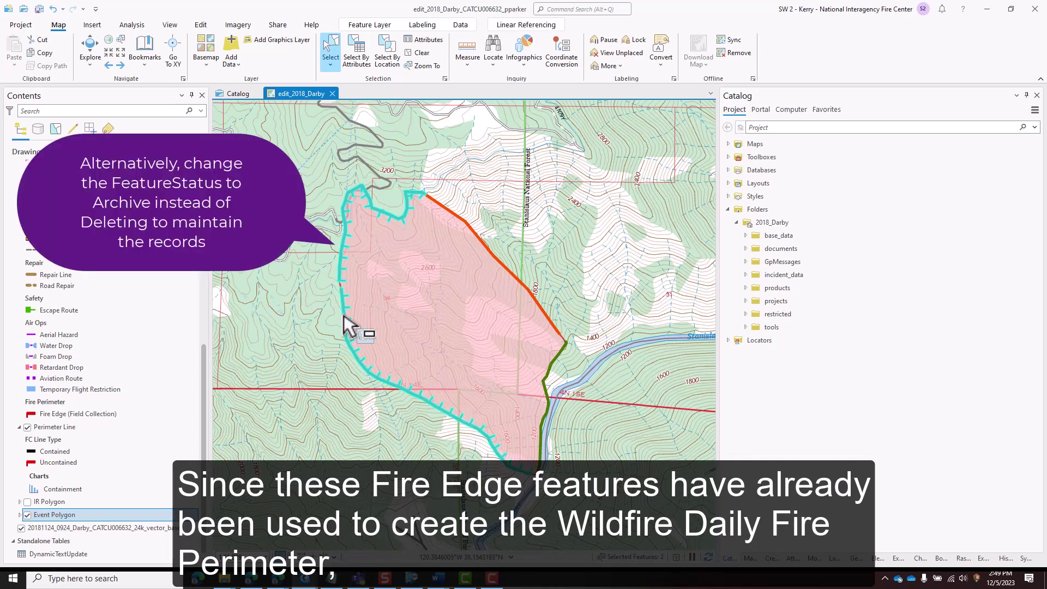
pyautogui.rightClick(344, 315)
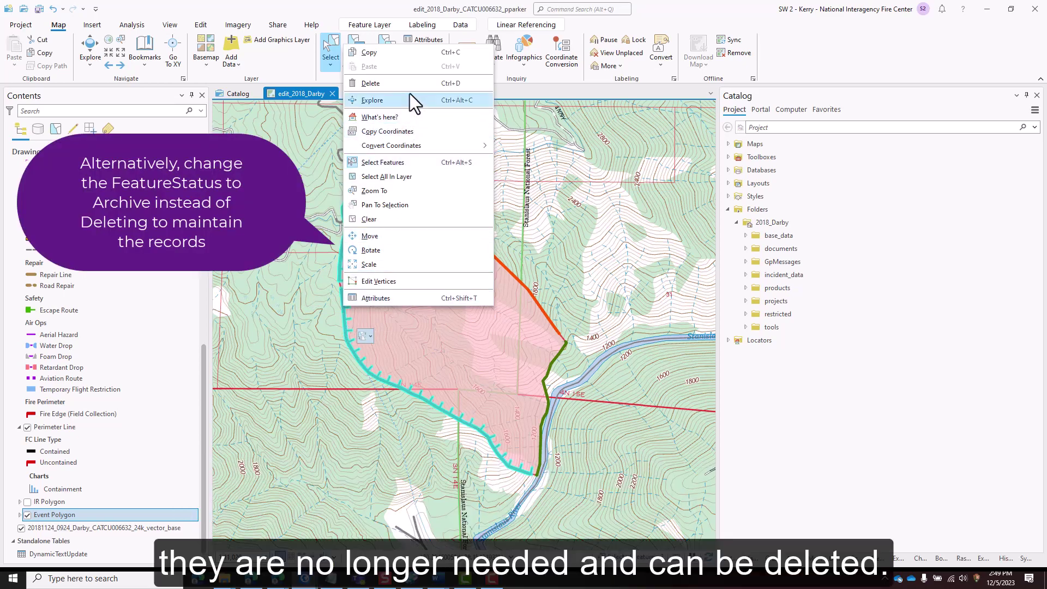
pyautogui.click(410, 84)
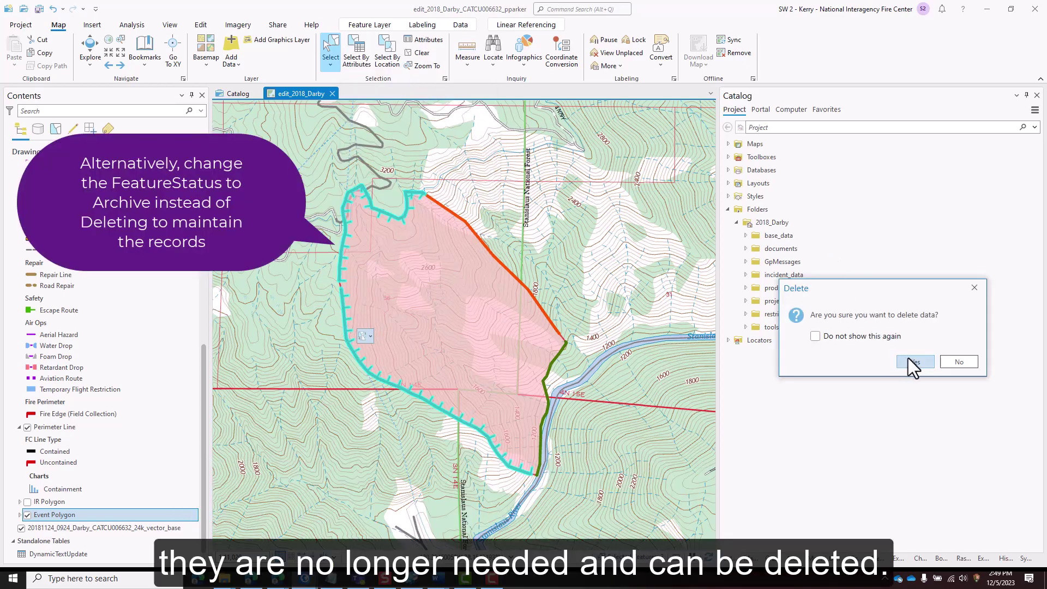
pyautogui.click(908, 358)
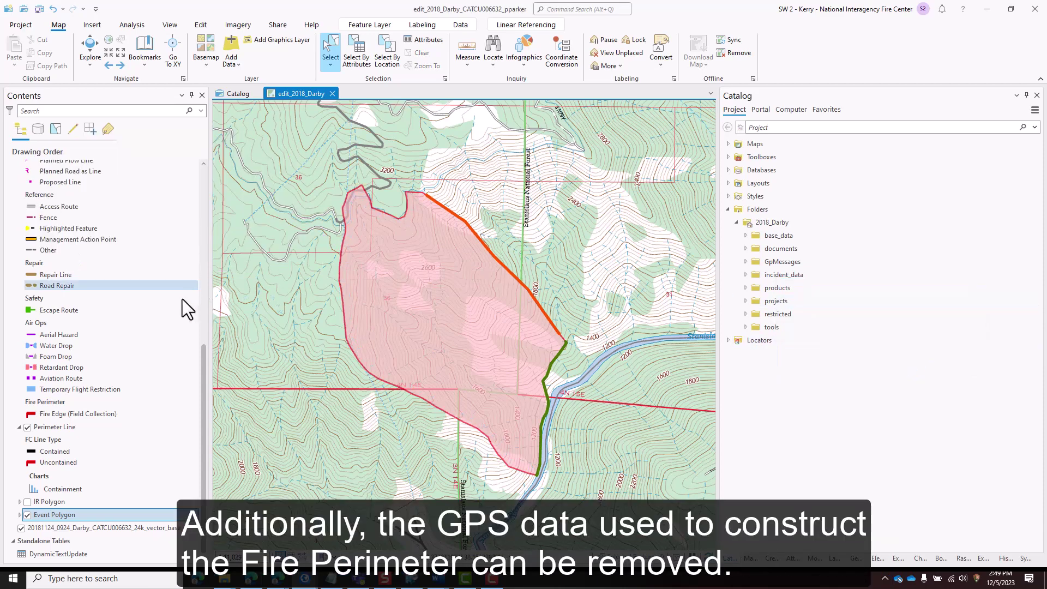
# Remove the thomas and stratton GPS track layers from the edit_2018_Darby map
pyautogui.scroll(10, 170, 313)
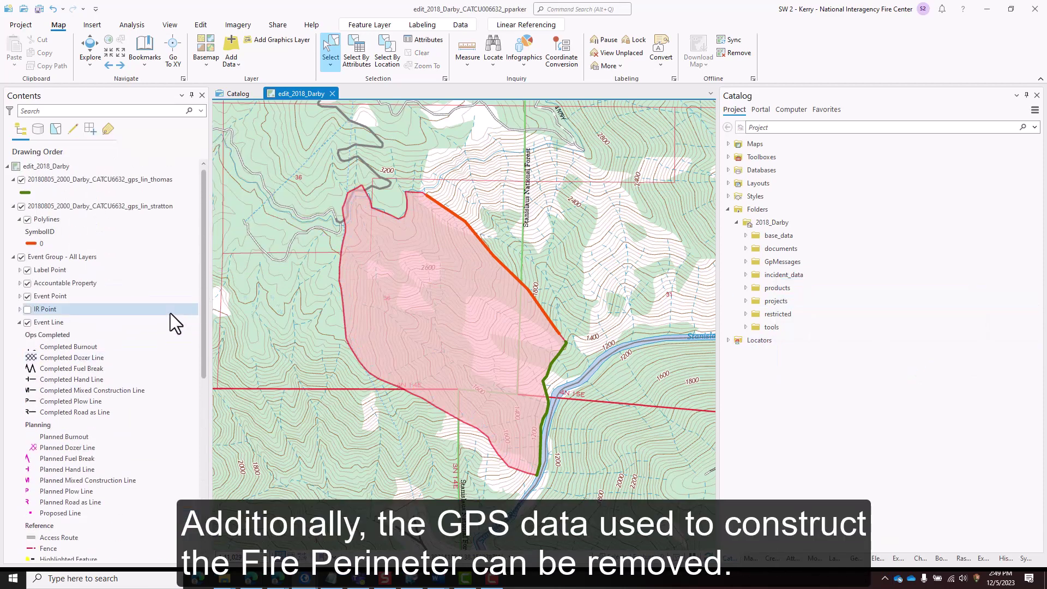
pyautogui.click(159, 181)
pyautogui.keyDown('ctrl'); pyautogui.click(159, 207); pyautogui.keyUp('ctrl')
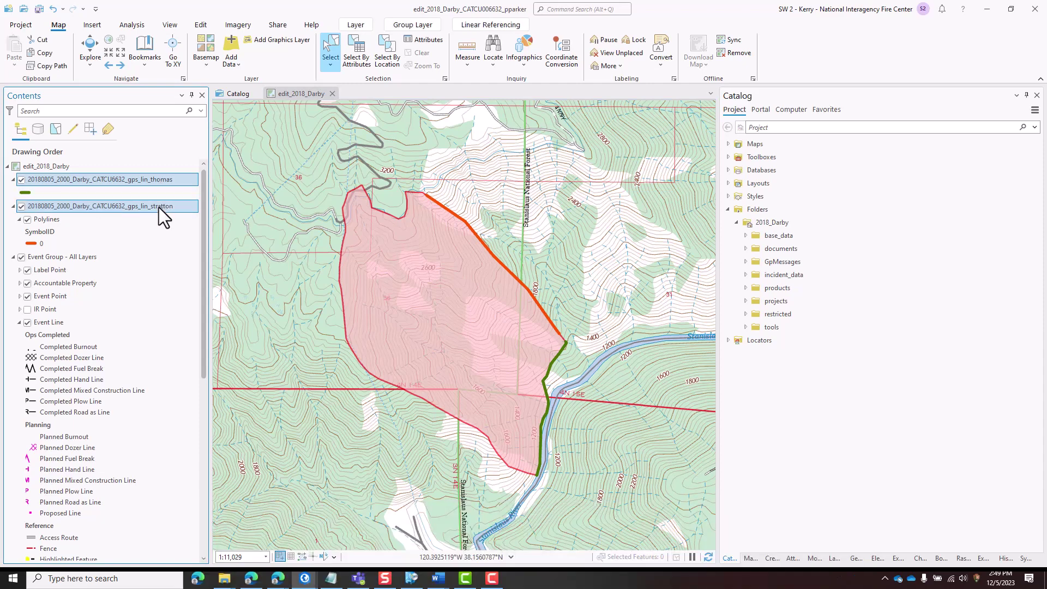
pyautogui.rightClick(159, 207)
pyautogui.click(174, 213)
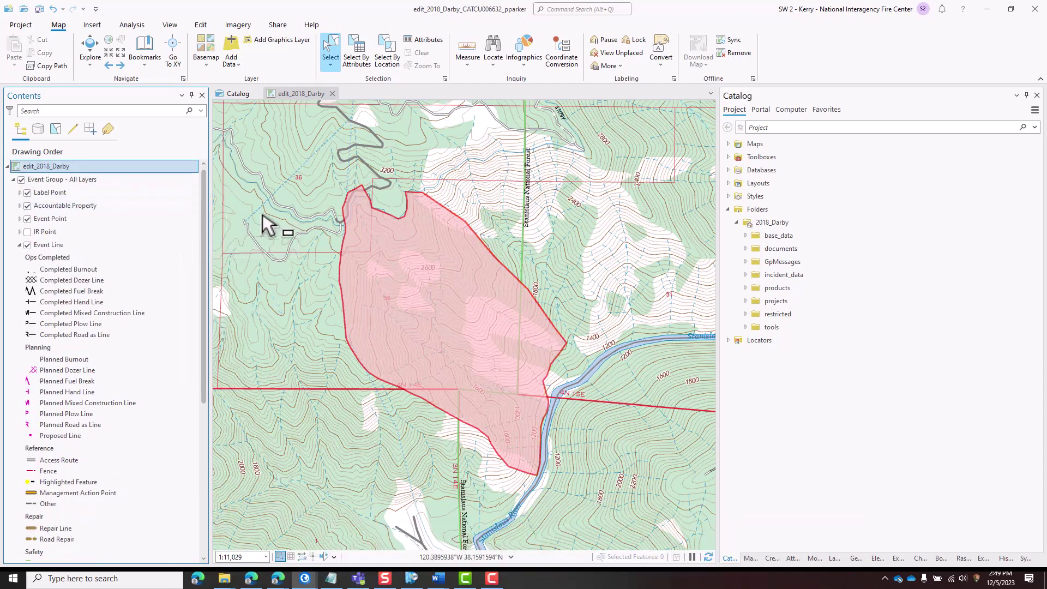
pyautogui.click(490, 207)
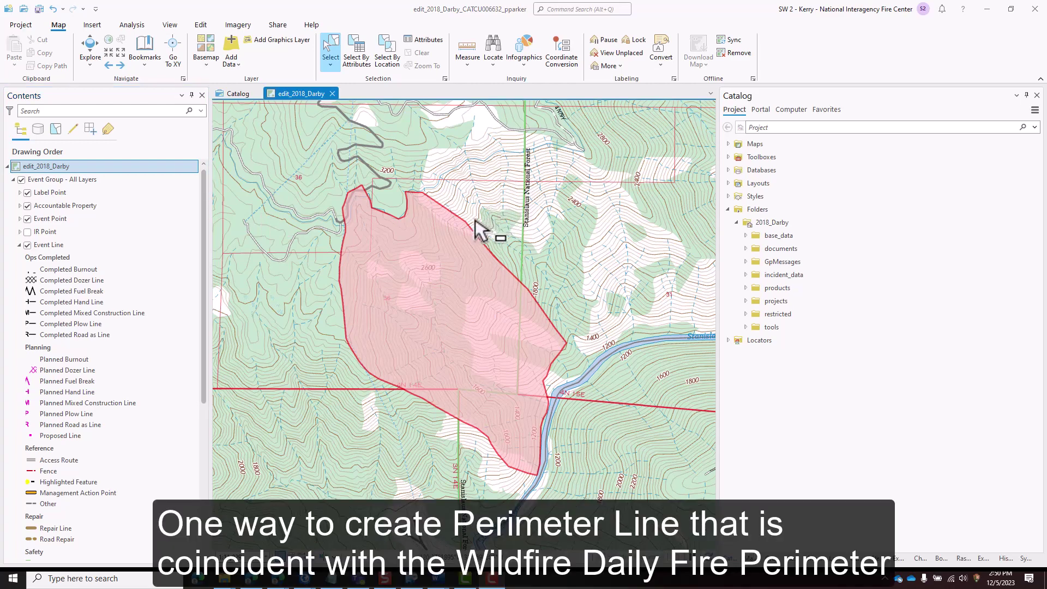
# Copy the fire perimeter polygon and Paste Special it as a new Uncontained perimeter line
pyautogui.click(435, 266)
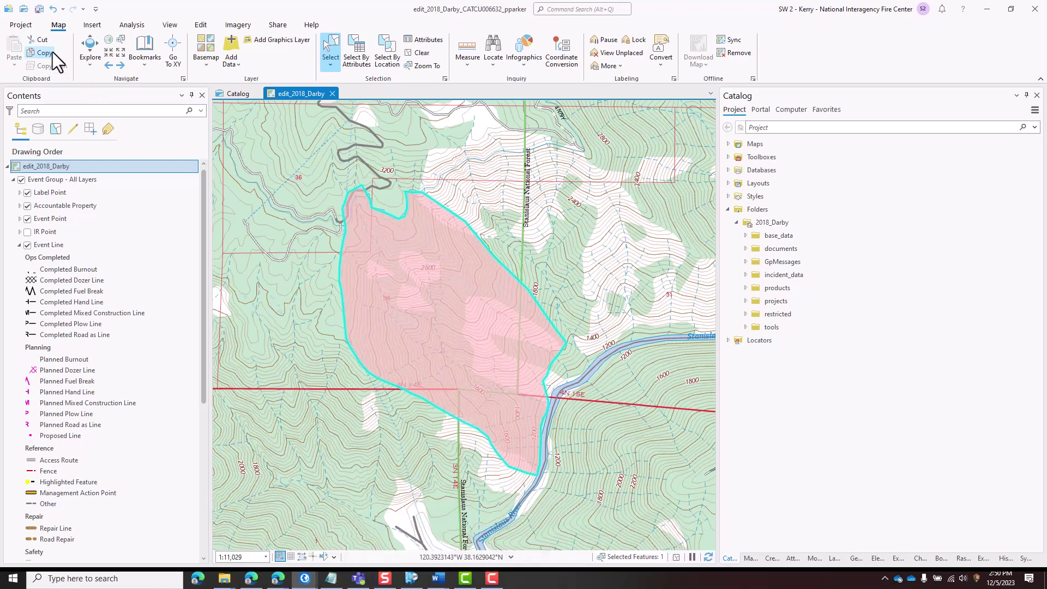
pyautogui.click(45, 52)
pyautogui.click(13, 66)
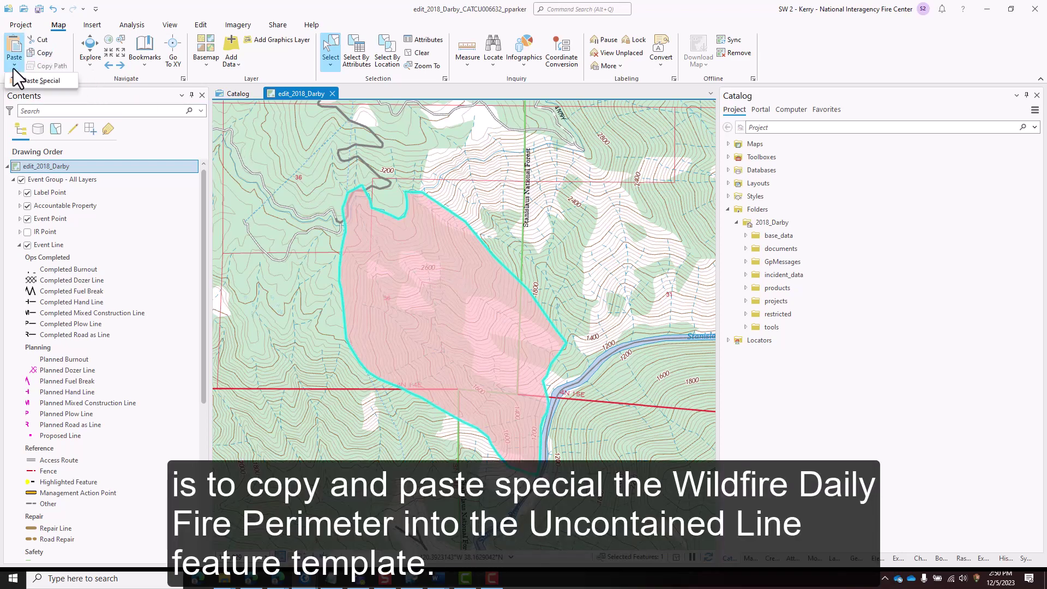
pyautogui.click(19, 83)
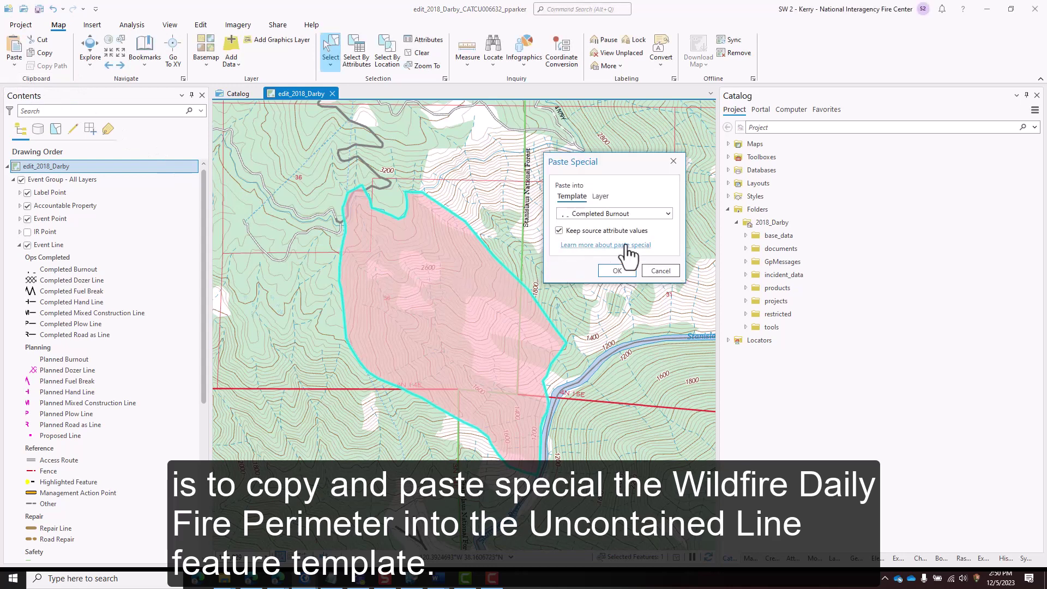
pyautogui.click(656, 217)
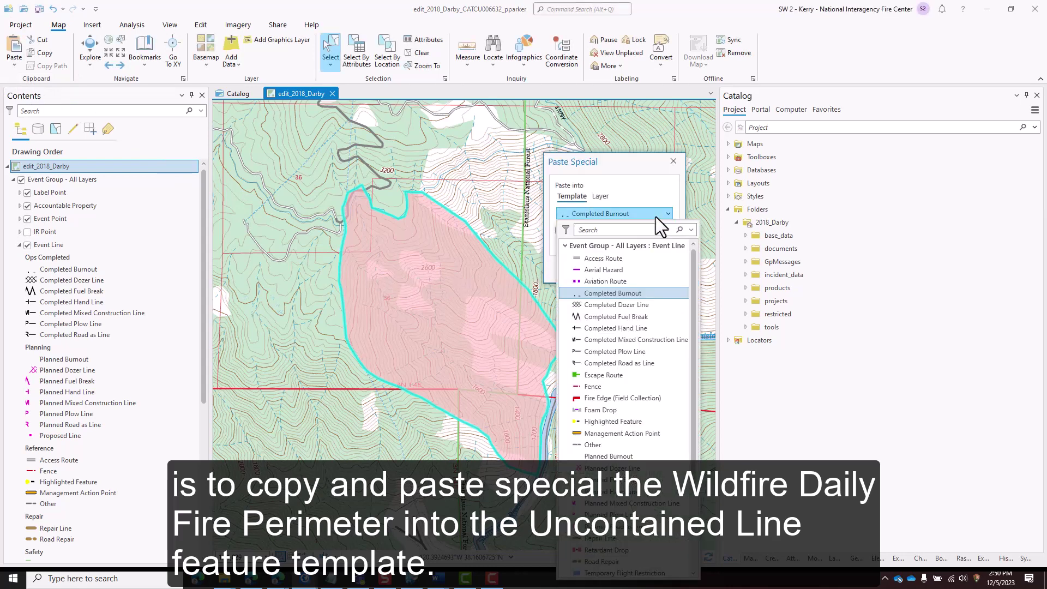
pyautogui.scroll(-3, 671, 343)
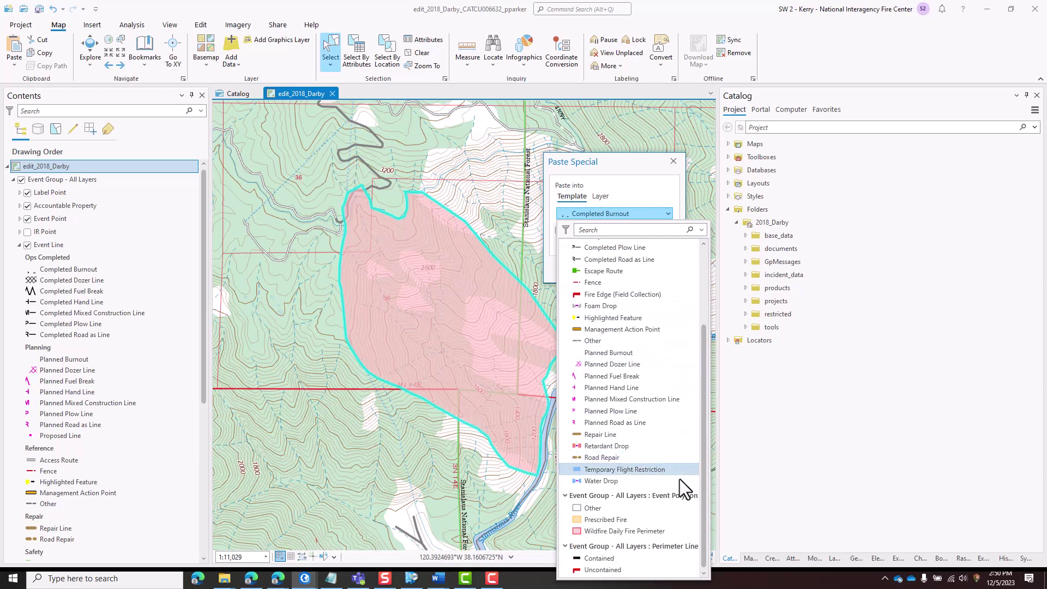
pyautogui.click(674, 569)
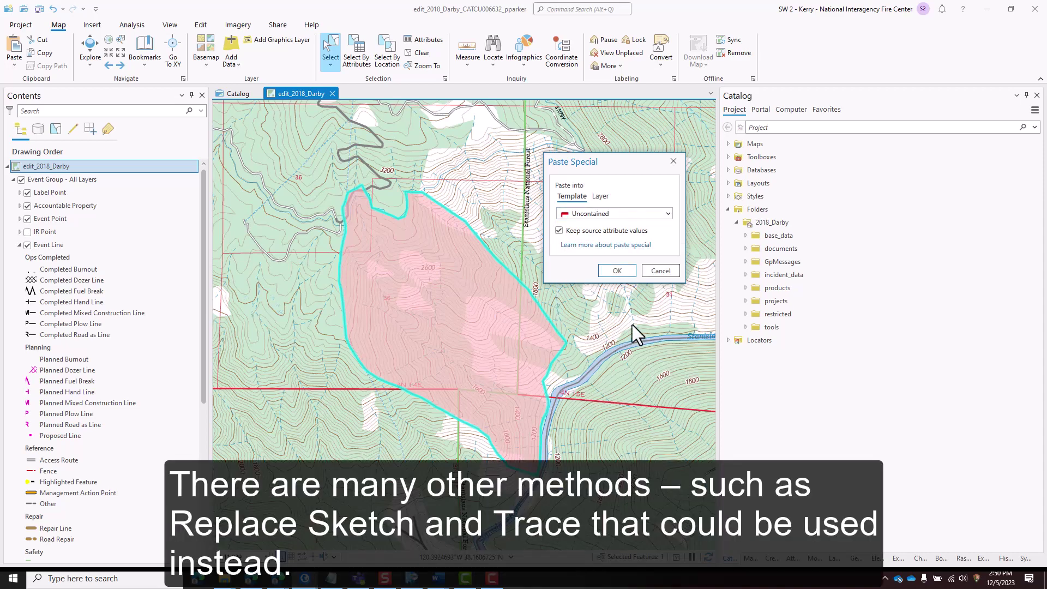
pyautogui.click(631, 270)
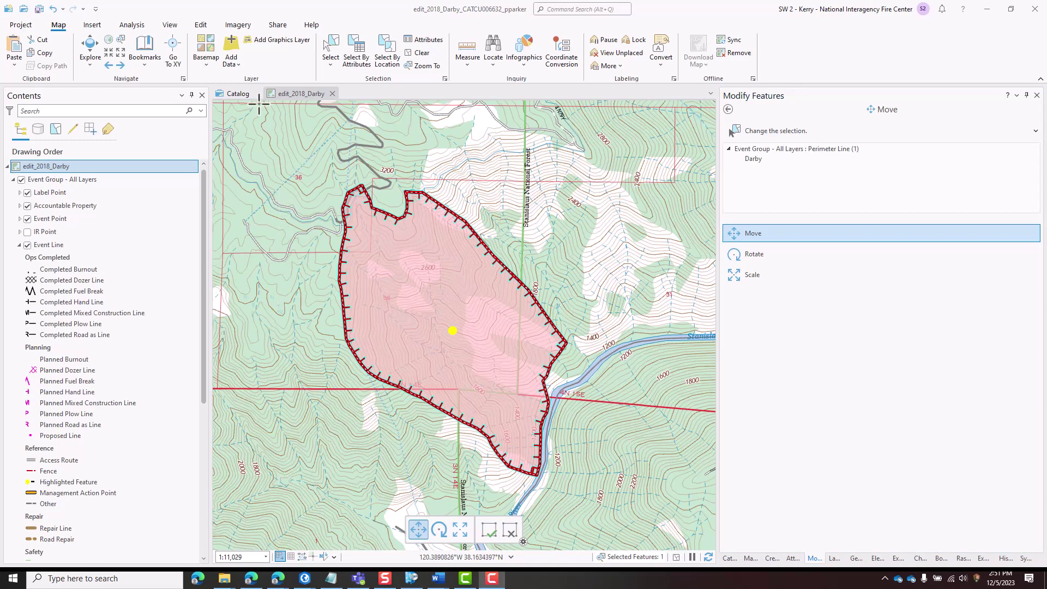
# Split the Uncontained Darby line at Utica Ditch and the river exit, then clear the selection
pyautogui.click(202, 26)
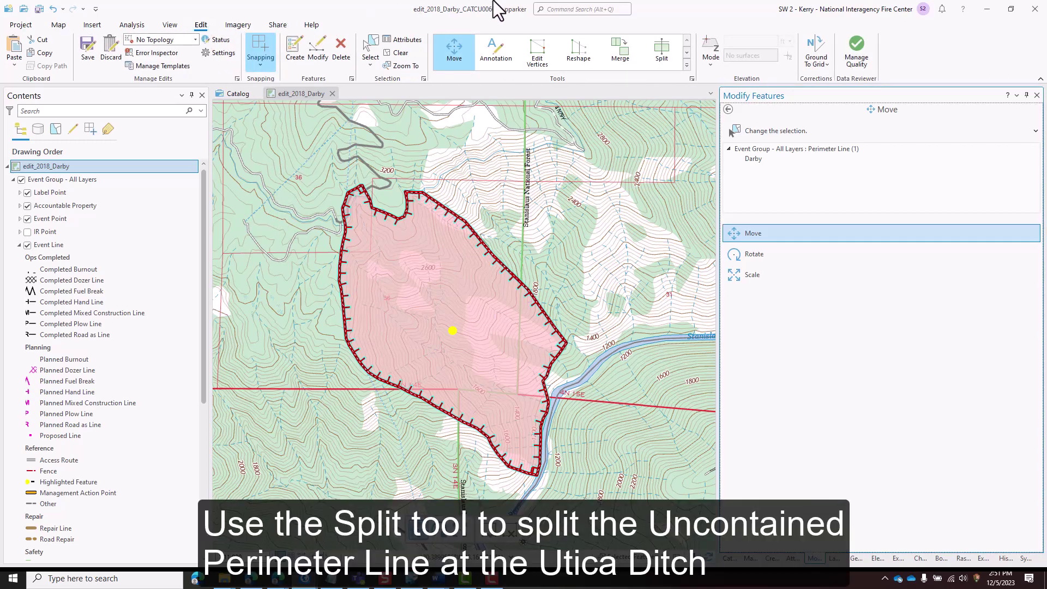
pyautogui.click(661, 52)
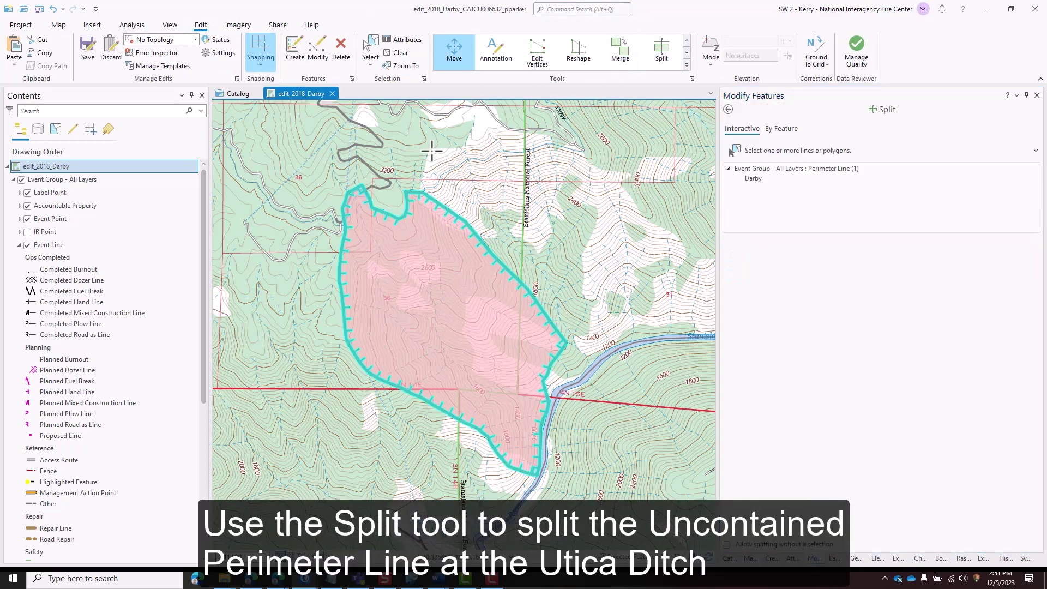
pyautogui.scroll(5, 345, 221)
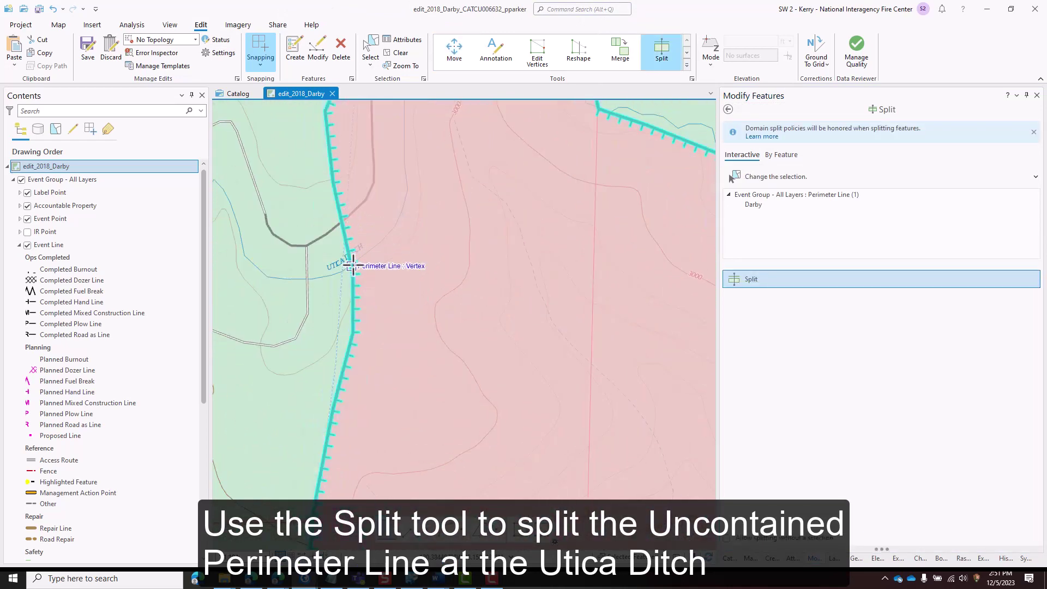
pyautogui.click(318, 223)
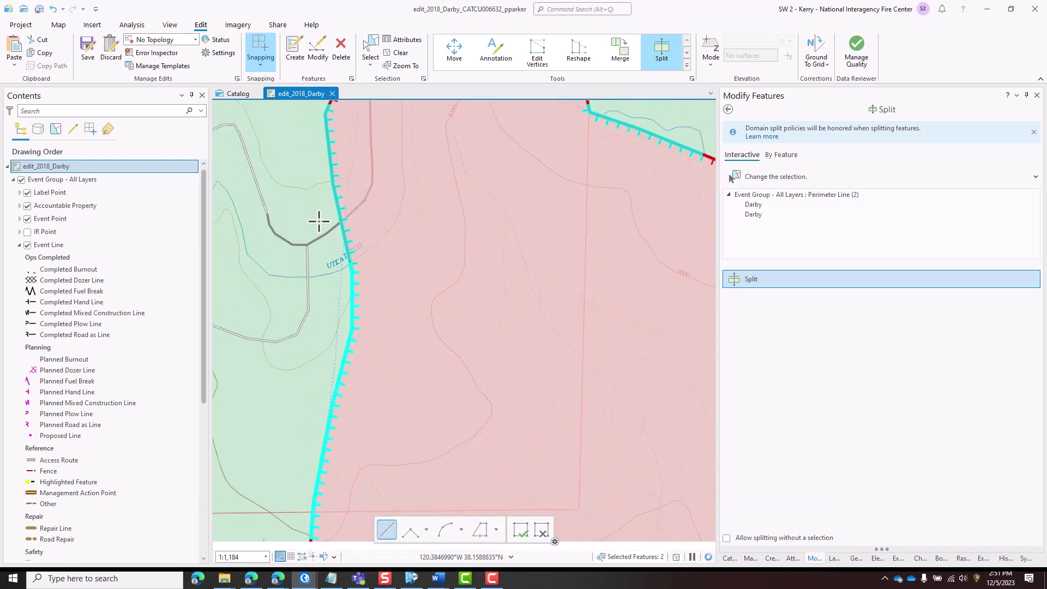
pyautogui.scroll(-2, 319, 220)
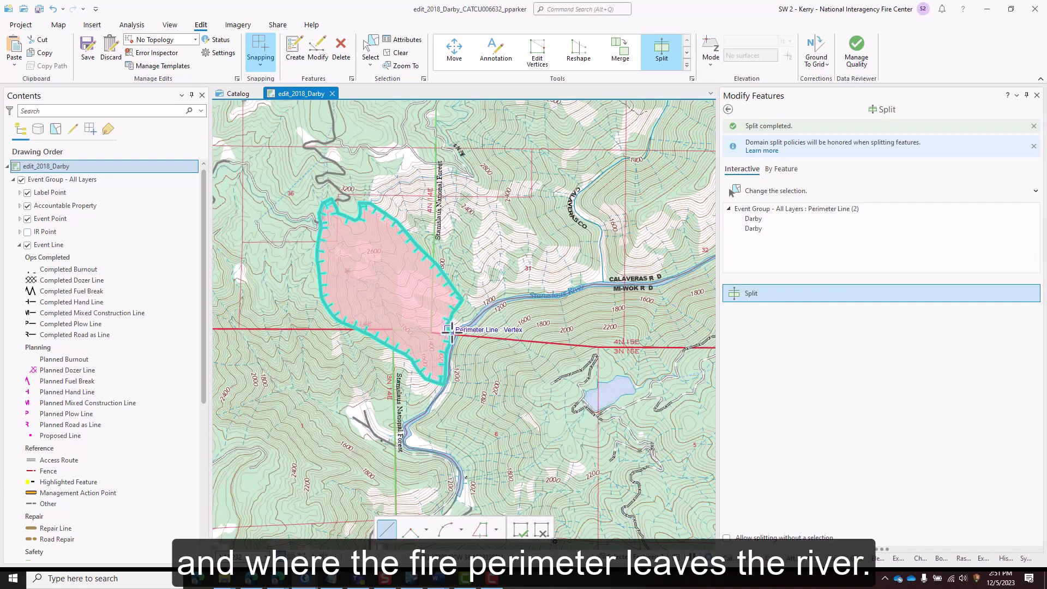
pyautogui.scroll(1, 451, 334)
pyautogui.scroll(2, 451, 334)
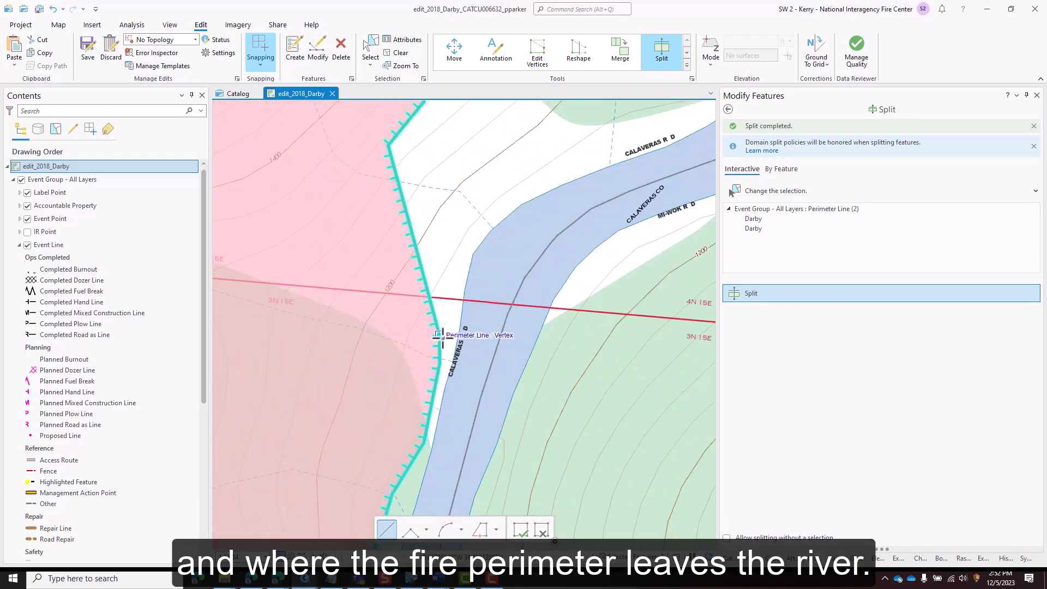
pyautogui.click(440, 335)
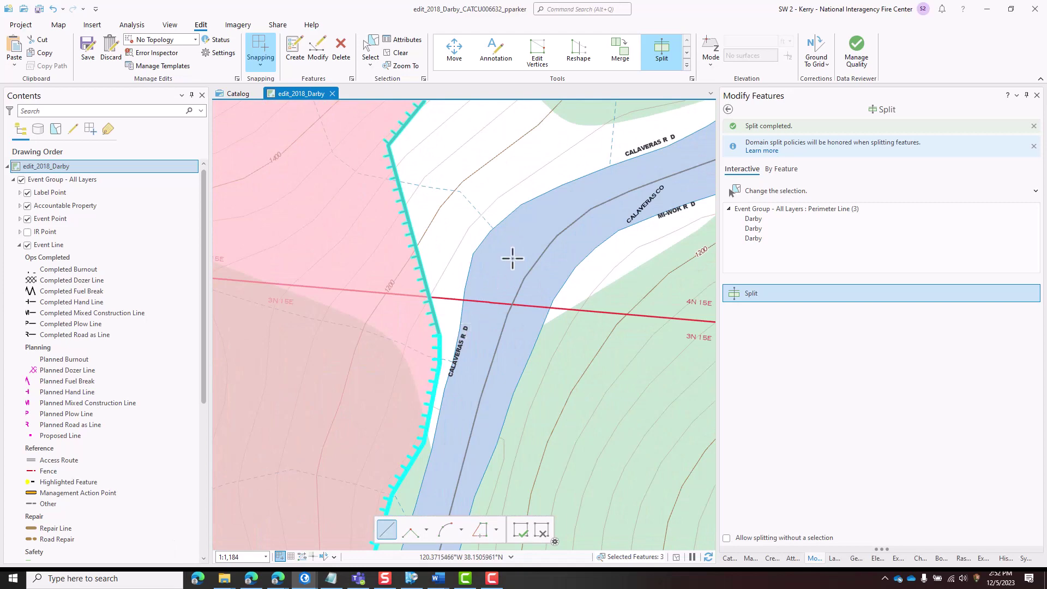
pyautogui.scroll(-1, 512, 258)
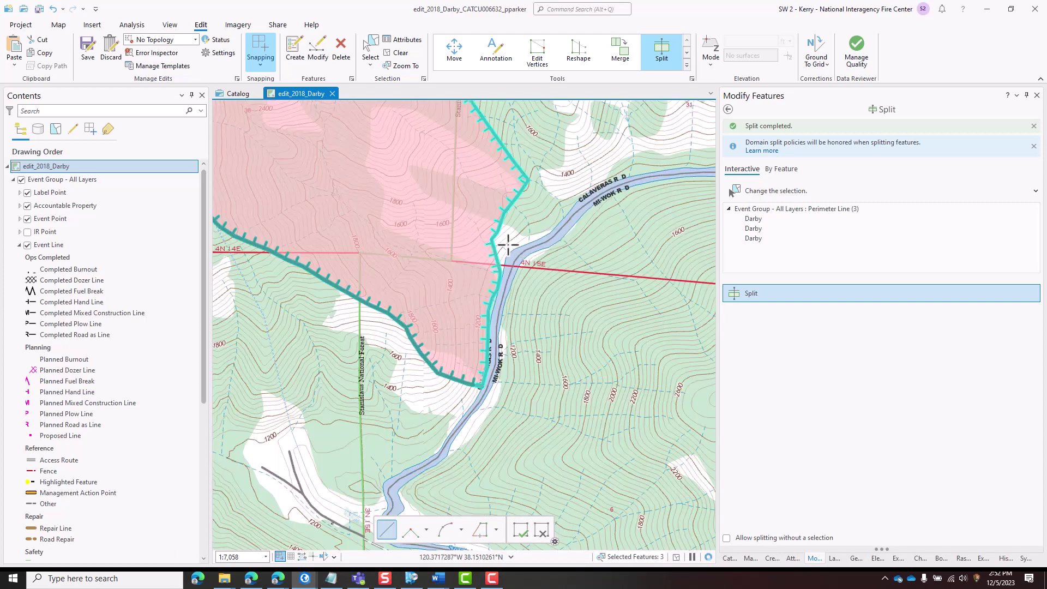
pyautogui.moveTo(507, 243); pyautogui.dragTo(543, 351)
pyautogui.scroll(-1, 554, 320)
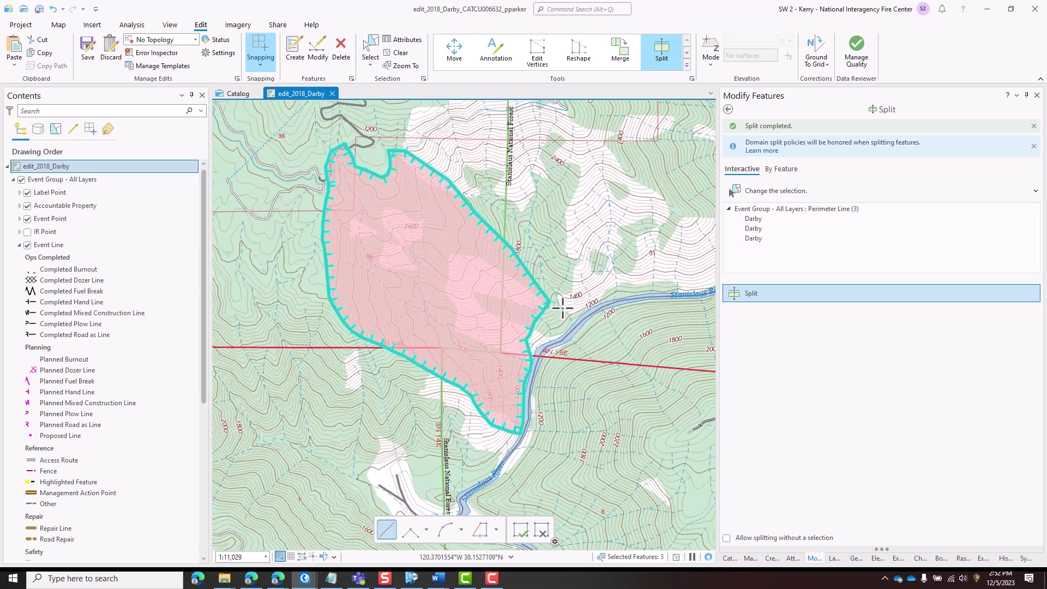
pyautogui.click(401, 54)
# Select the western and a second split Darby perimeter piece and show their attributes
pyautogui.click(370, 52)
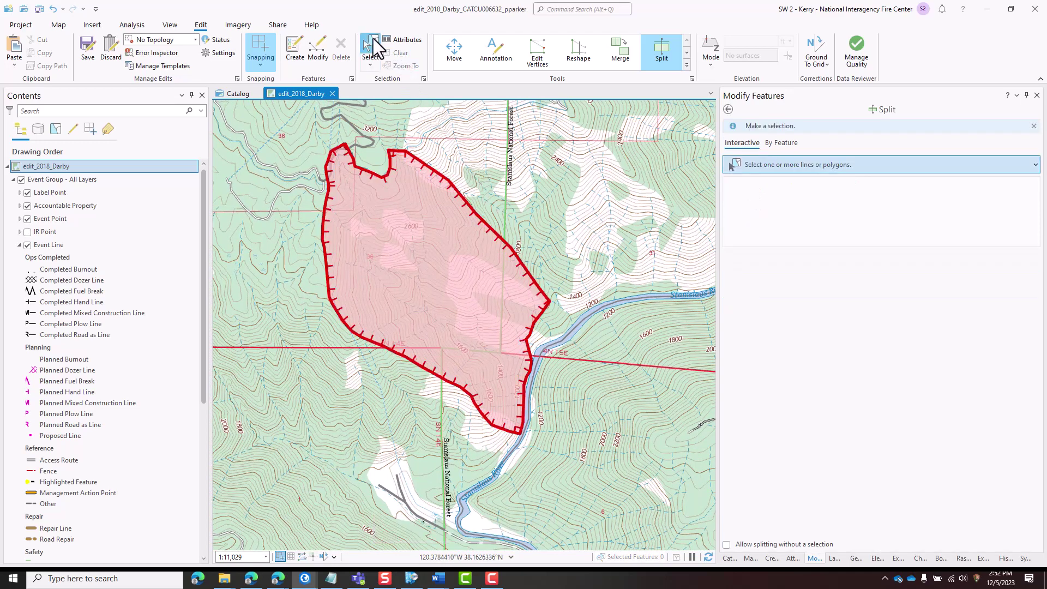
pyautogui.click(424, 377)
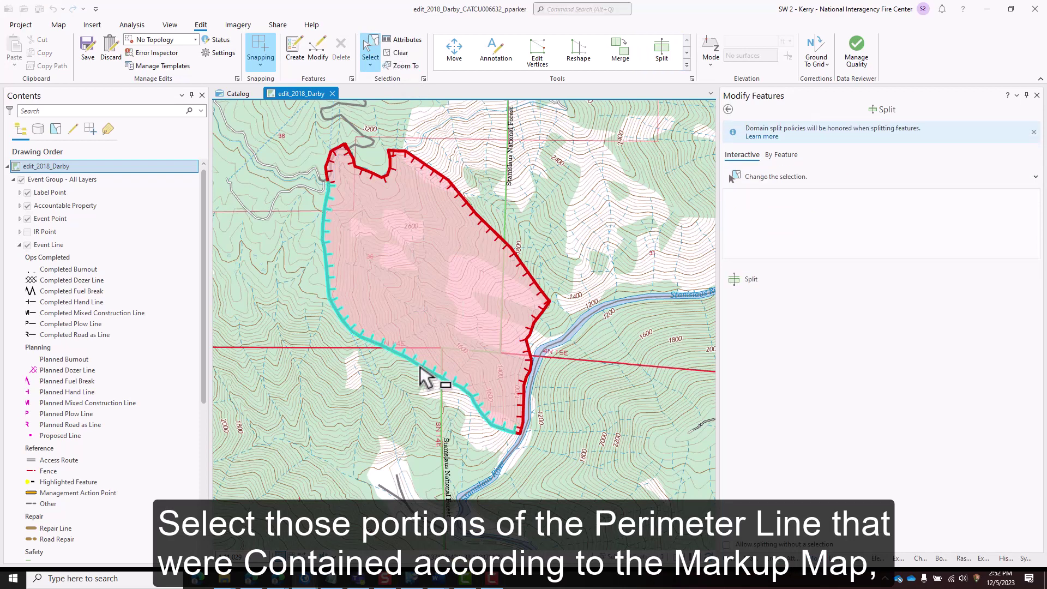
pyautogui.keyDown('shift'); pyautogui.click(524, 395); pyautogui.keyUp('shift')
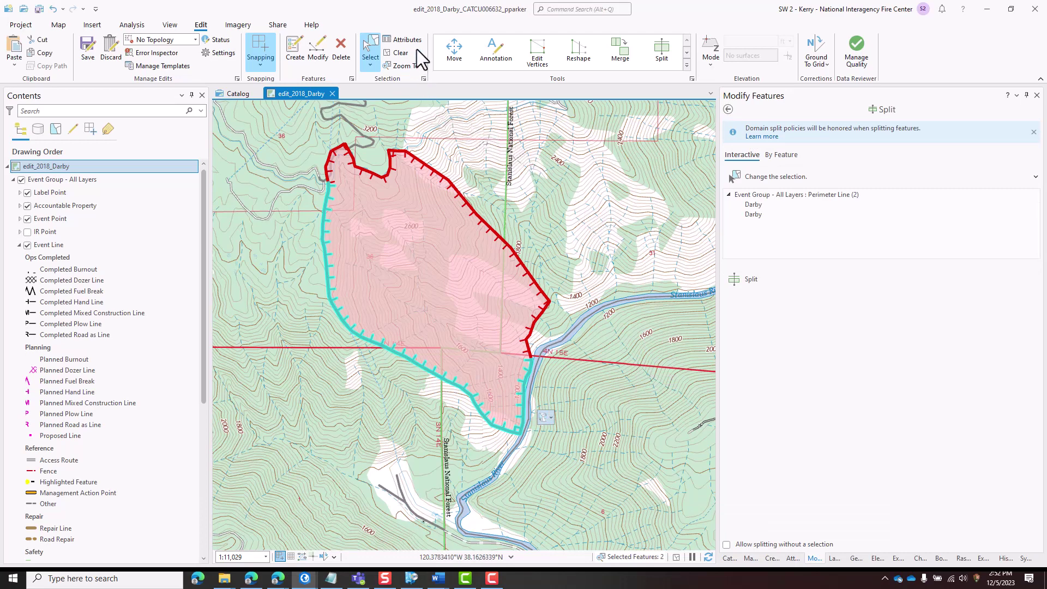
pyautogui.click(418, 40)
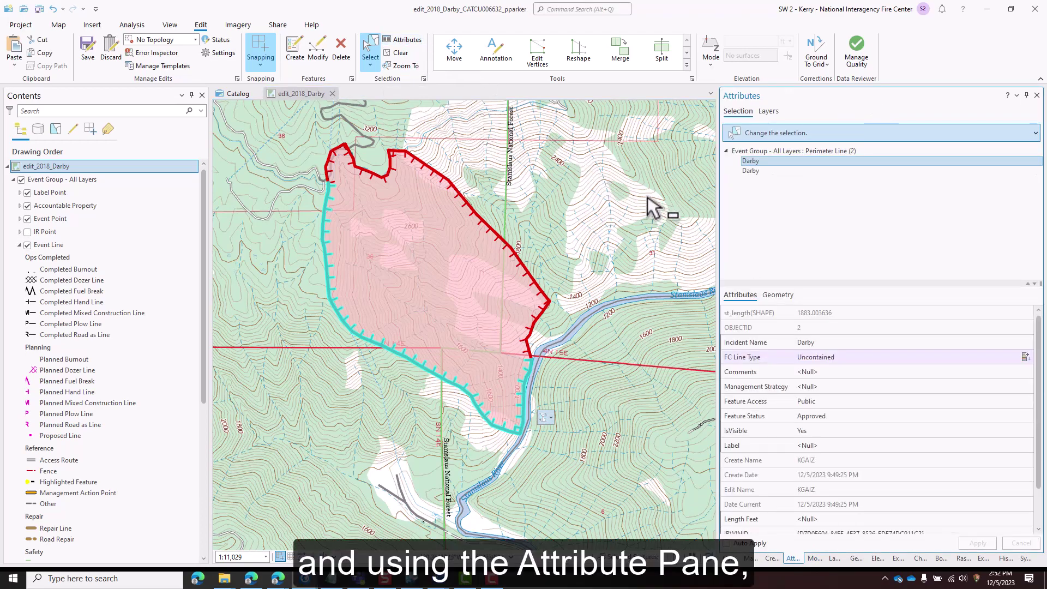
# Set FC Line Type to Contained on both Darby pieces, apply, and clear the selection
pyautogui.click(819, 153)
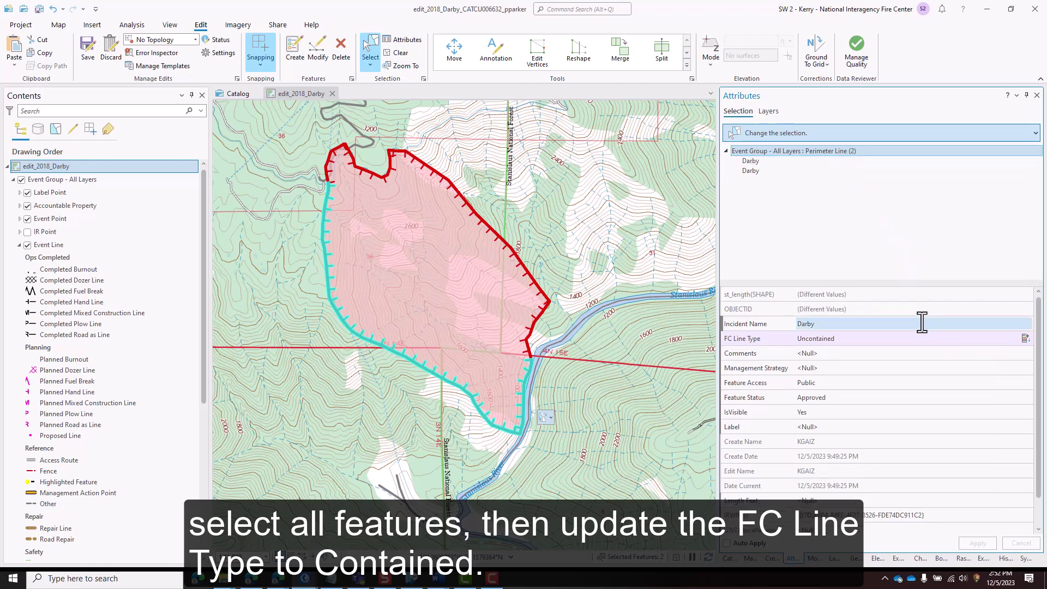
pyautogui.click(923, 335)
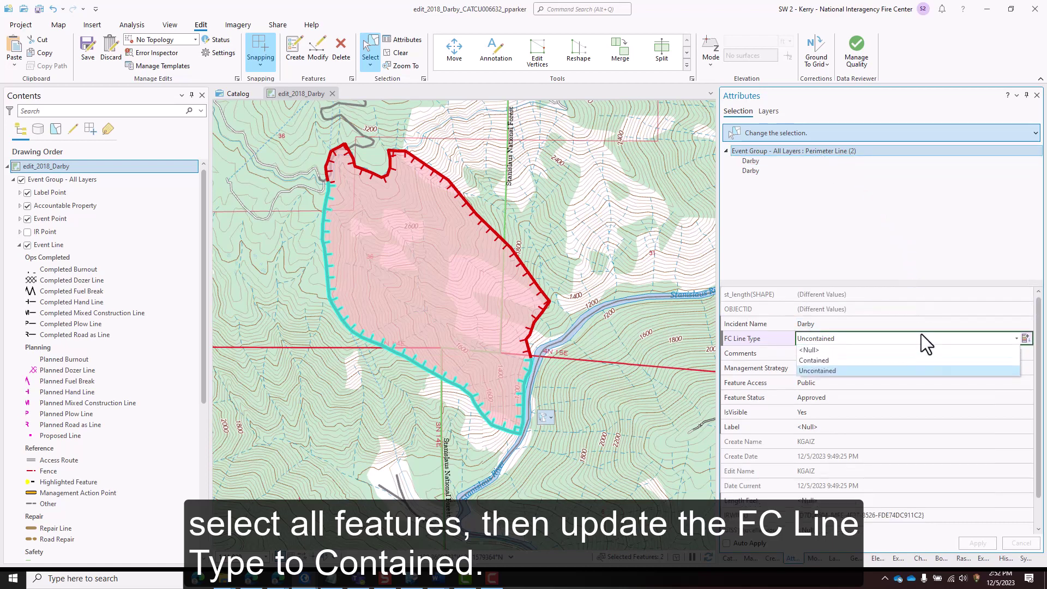
pyautogui.click(923, 362)
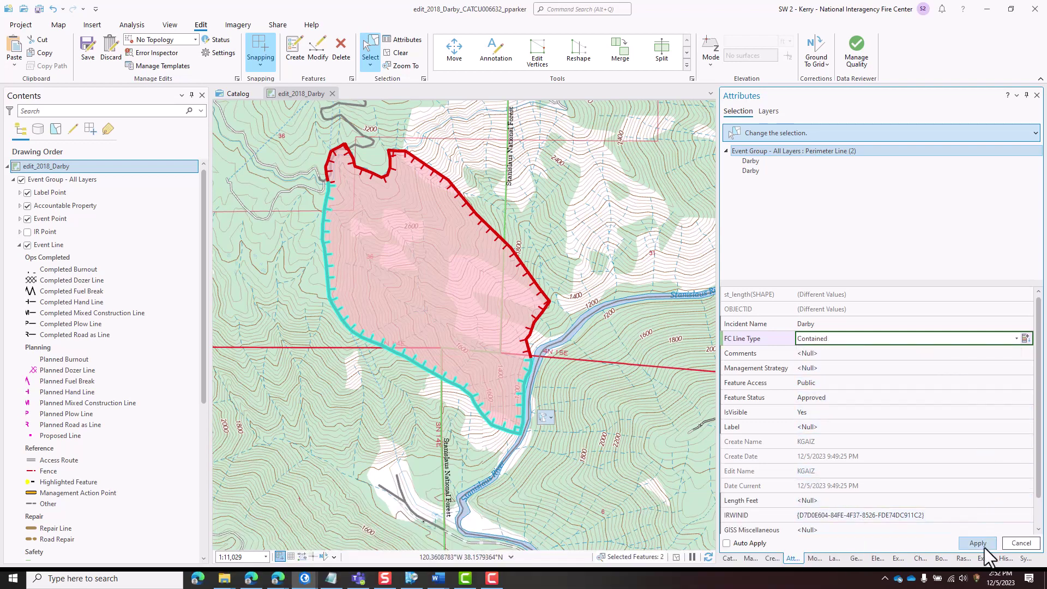
pyautogui.click(984, 547)
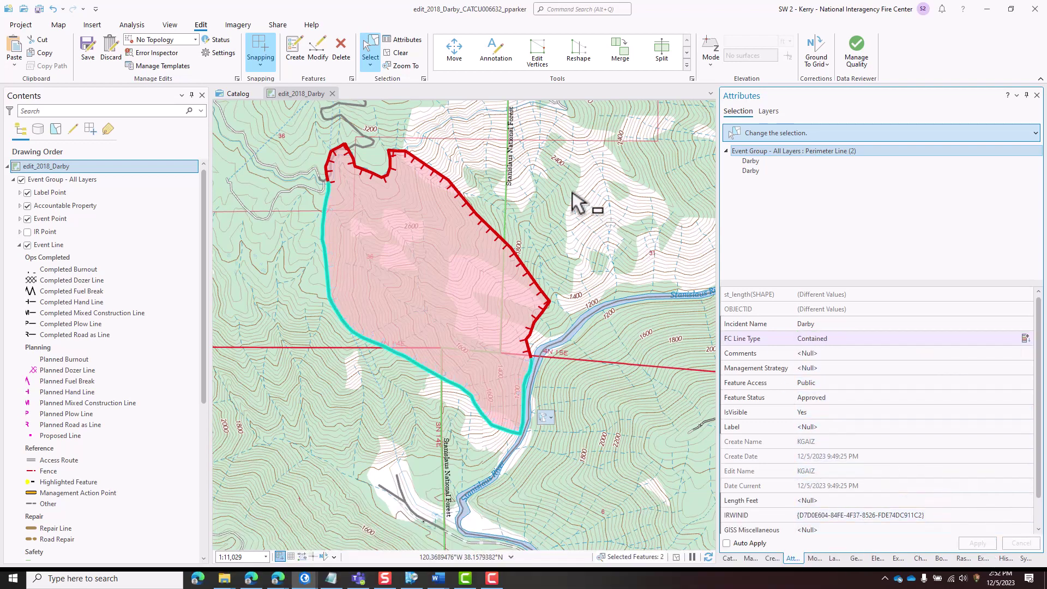
pyautogui.click(400, 53)
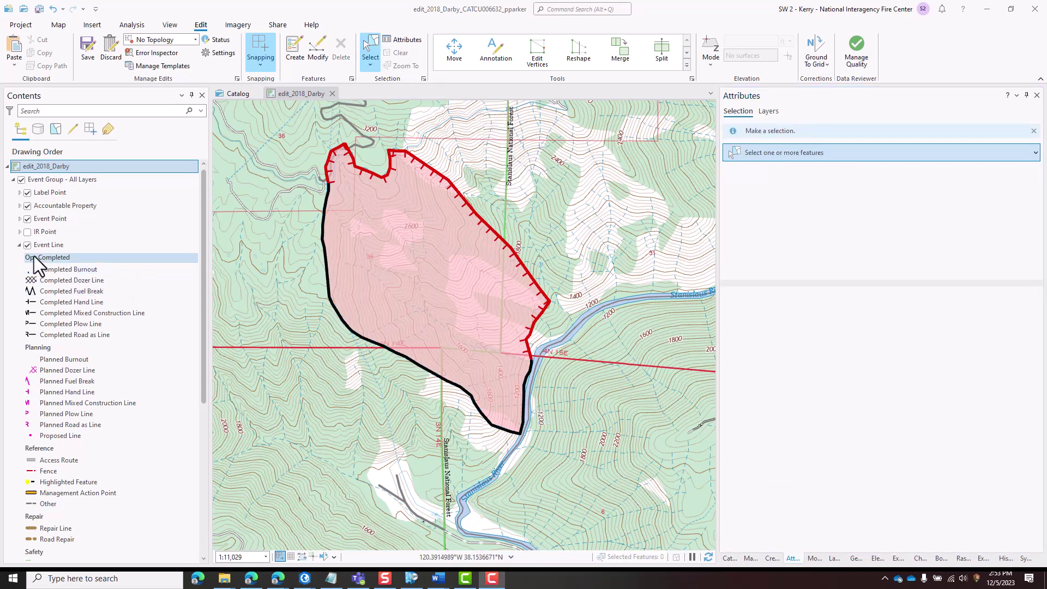
# Open the Perimeter Line attribute table and select the two Contained records, rows 2 and 3
pyautogui.click(20, 245)
pyautogui.rightClick(53, 259)
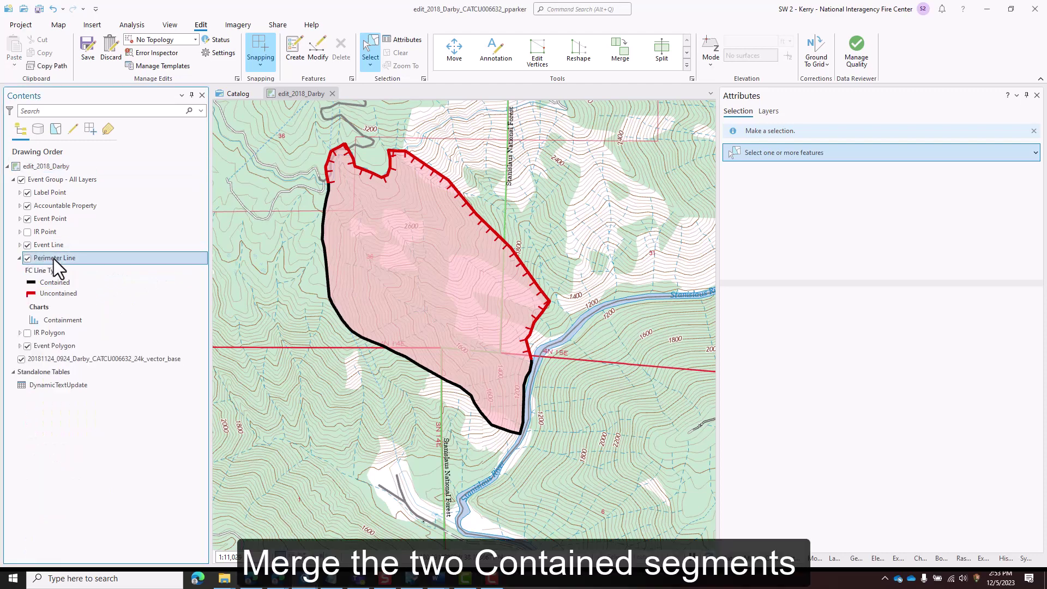
pyautogui.click(89, 226)
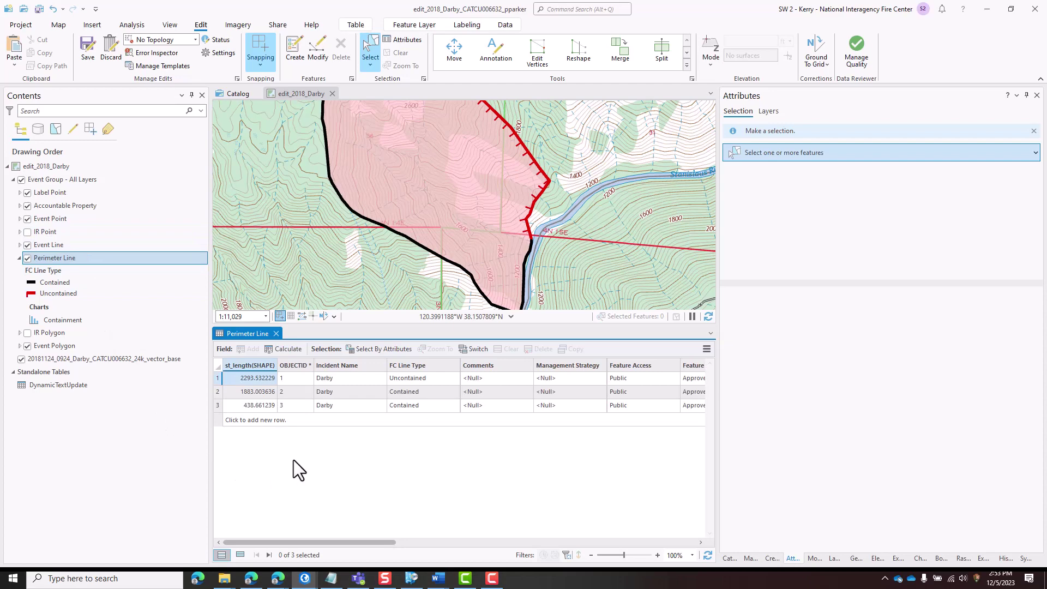
pyautogui.click(218, 391)
pyautogui.keyDown('shift'); pyautogui.click(217, 402); pyautogui.keyUp('shift')
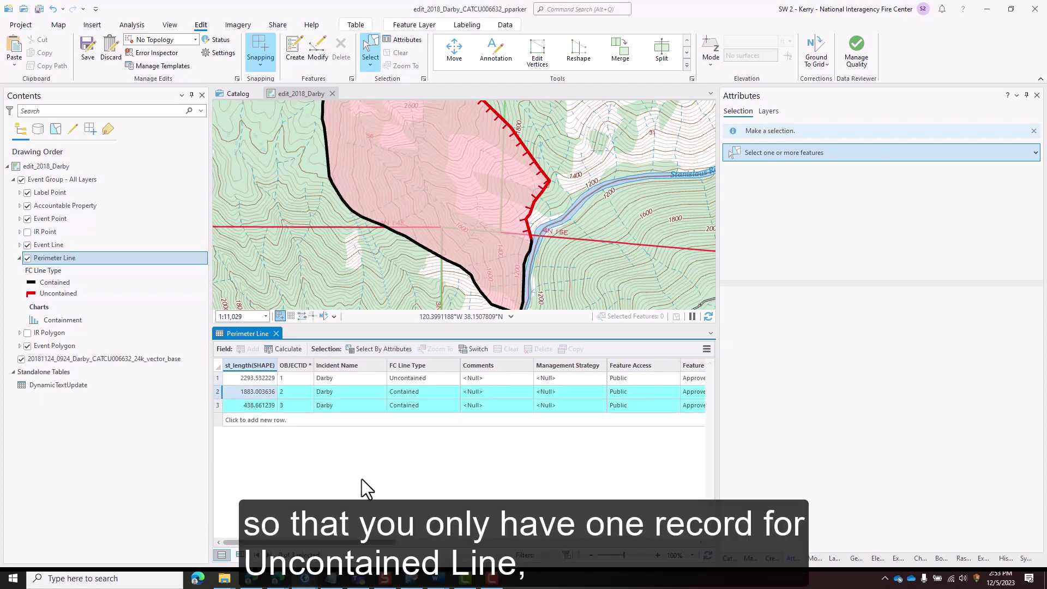
# Merge the two Contained lines into one feature and save all edits
pyautogui.click(626, 58)
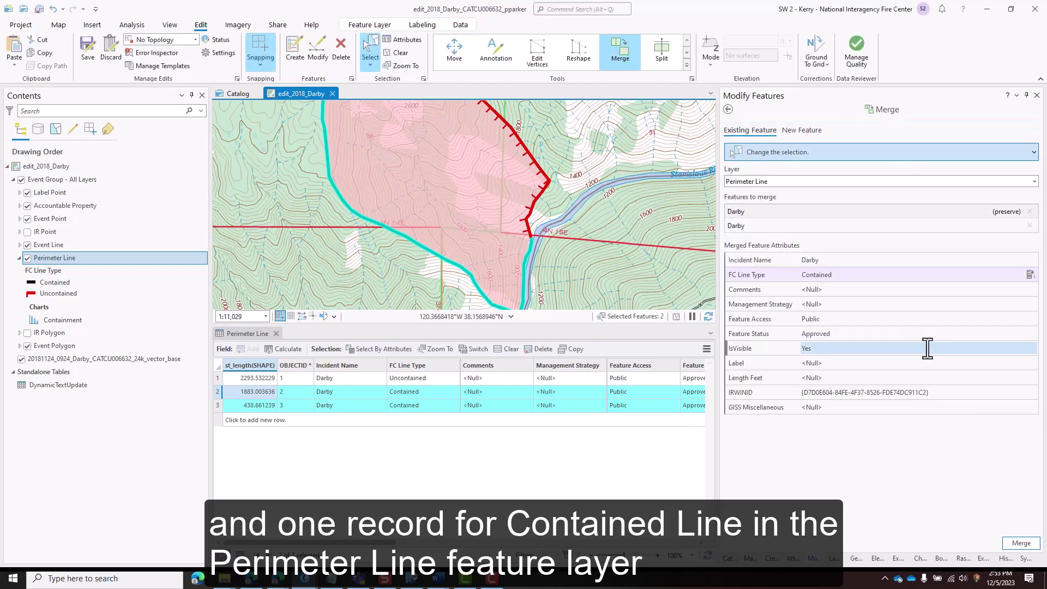
pyautogui.click(1008, 541)
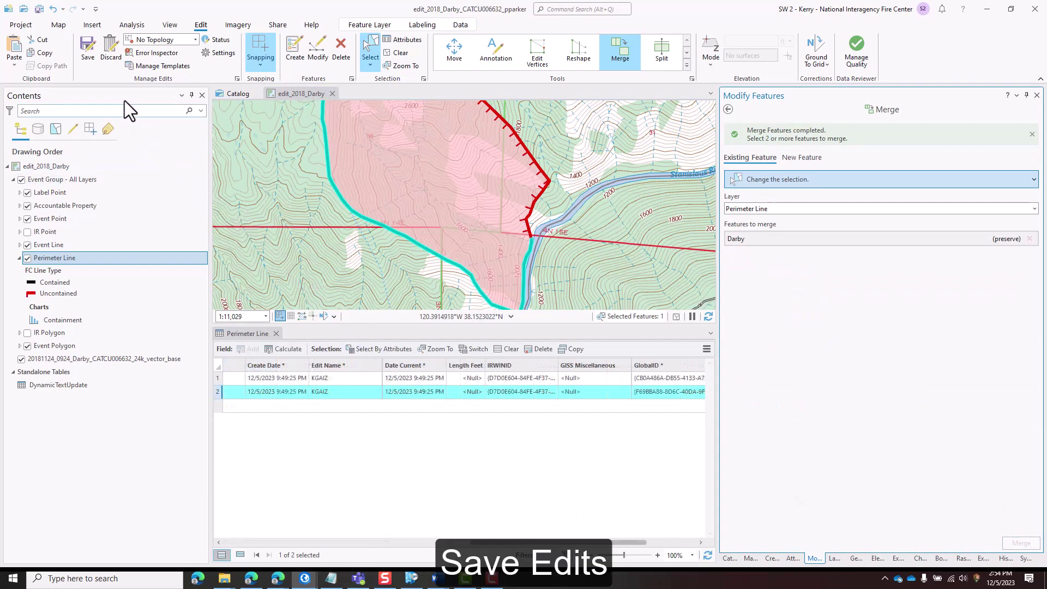
pyautogui.click(90, 46)
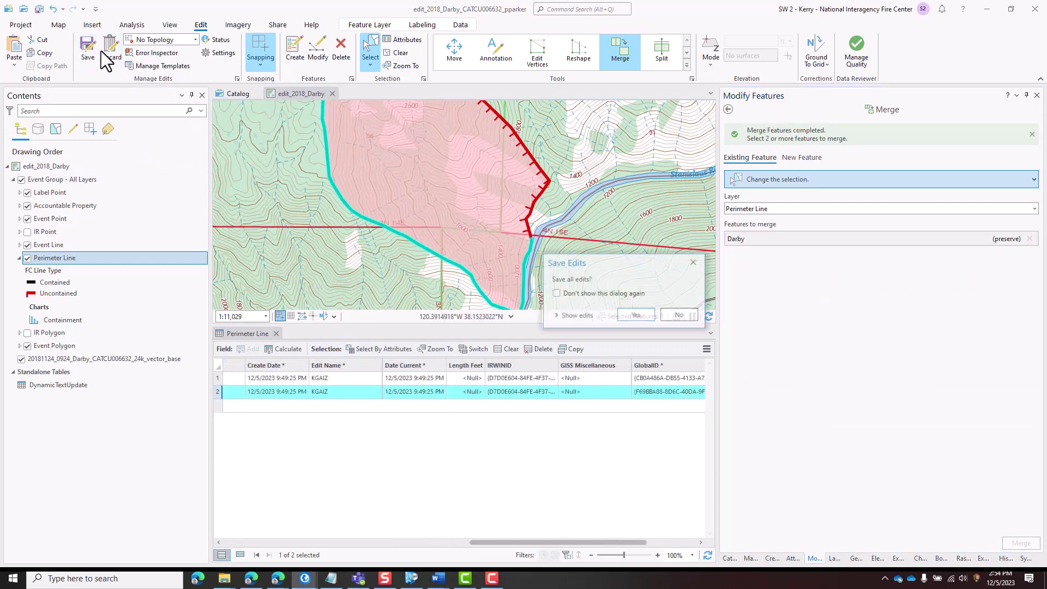
pyautogui.click(635, 315)
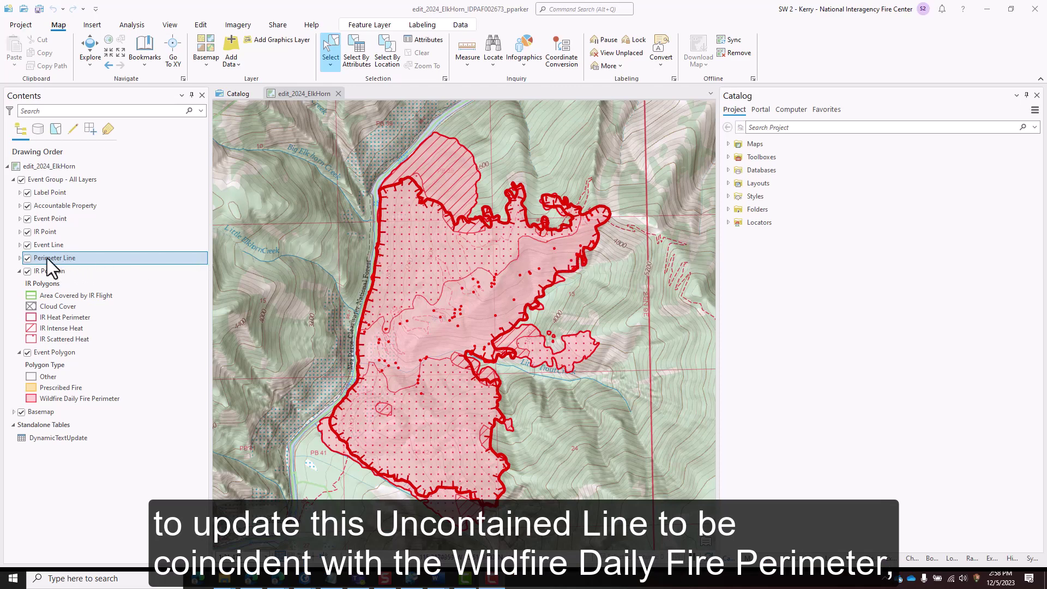
# Hide the IR Polygon, Basemap and IR Point layers, then select the red Elk Horn perimeter line
pyautogui.click(26, 271)
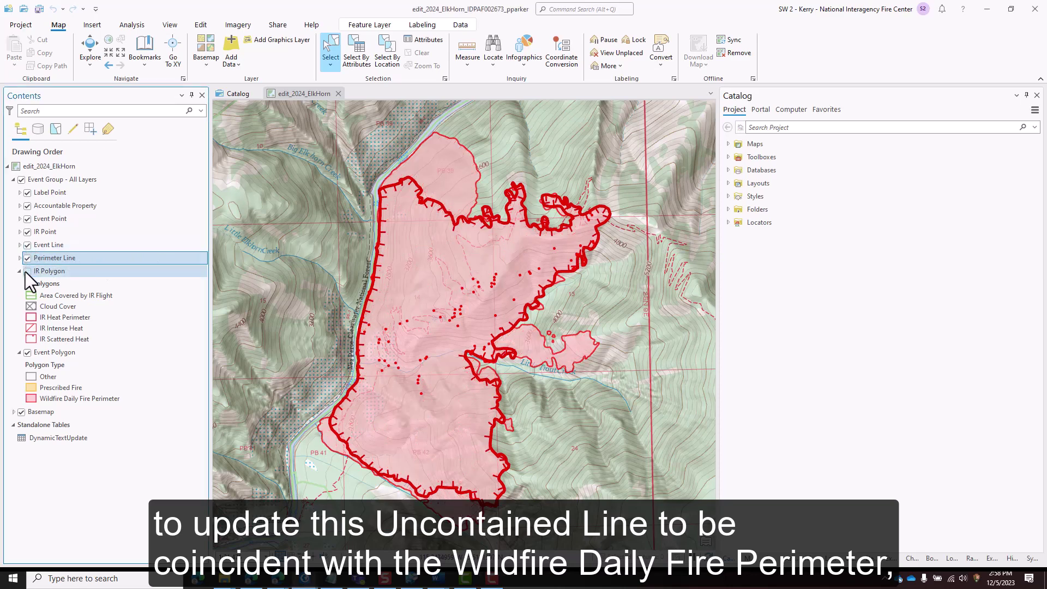
pyautogui.click(21, 412)
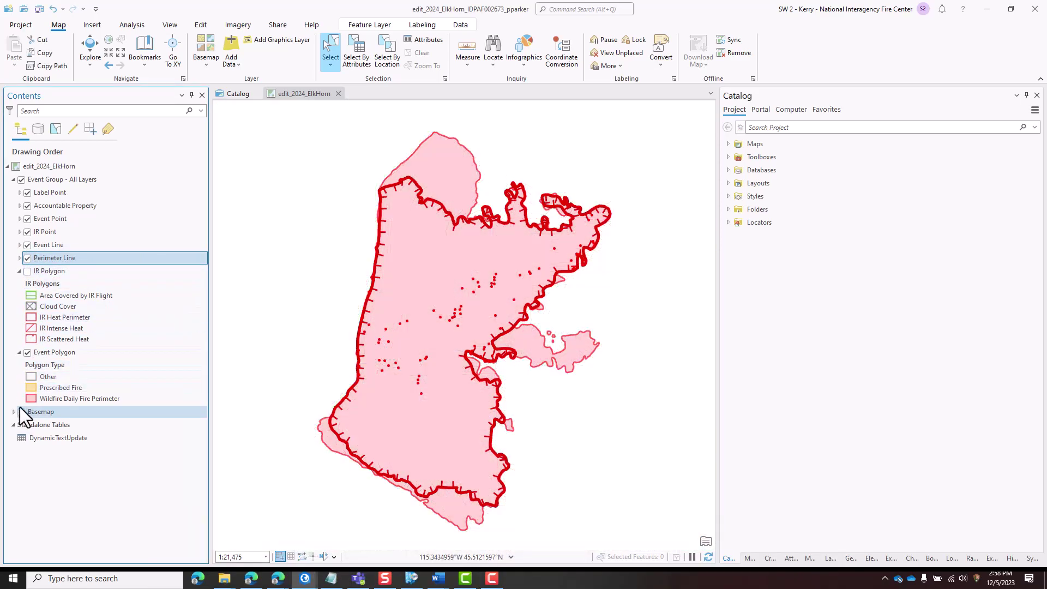
pyautogui.click(27, 233)
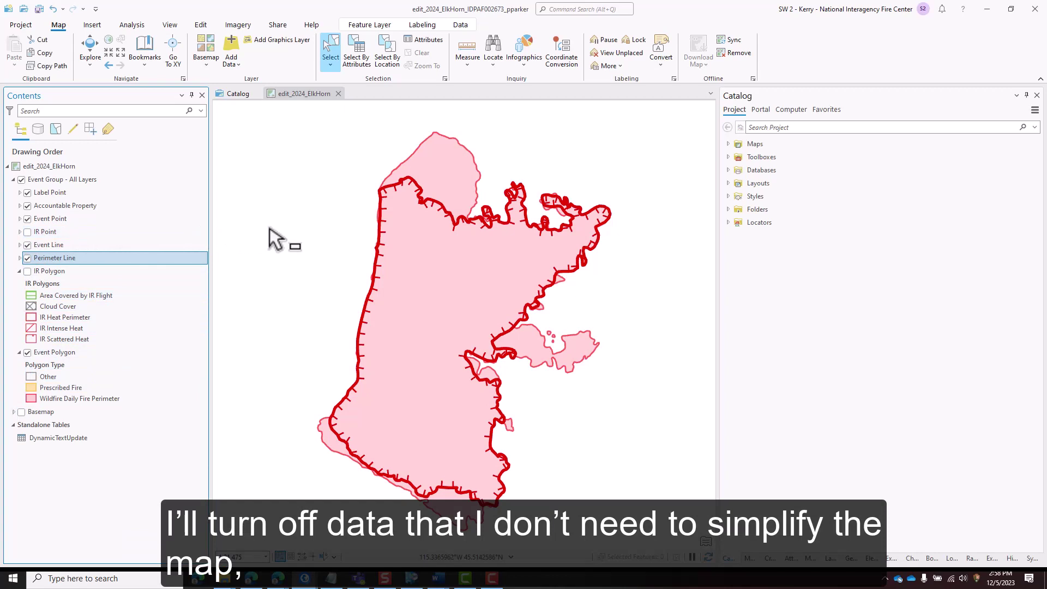
pyautogui.click(435, 203)
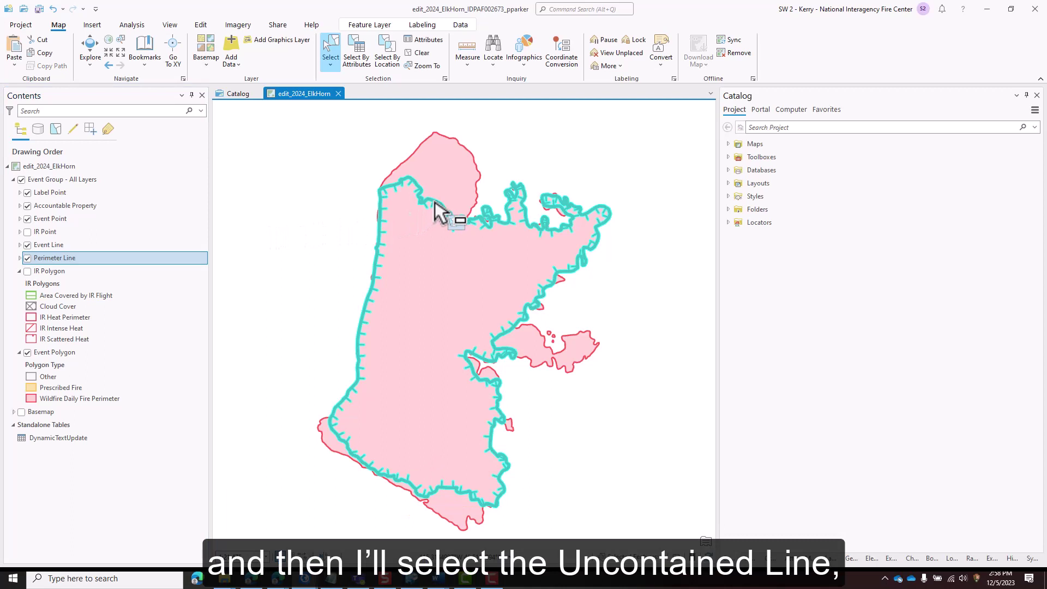
# Replace the Elk Horn line's geometry with the fire perimeter polygon outline and finish with F2
pyautogui.click(201, 25)
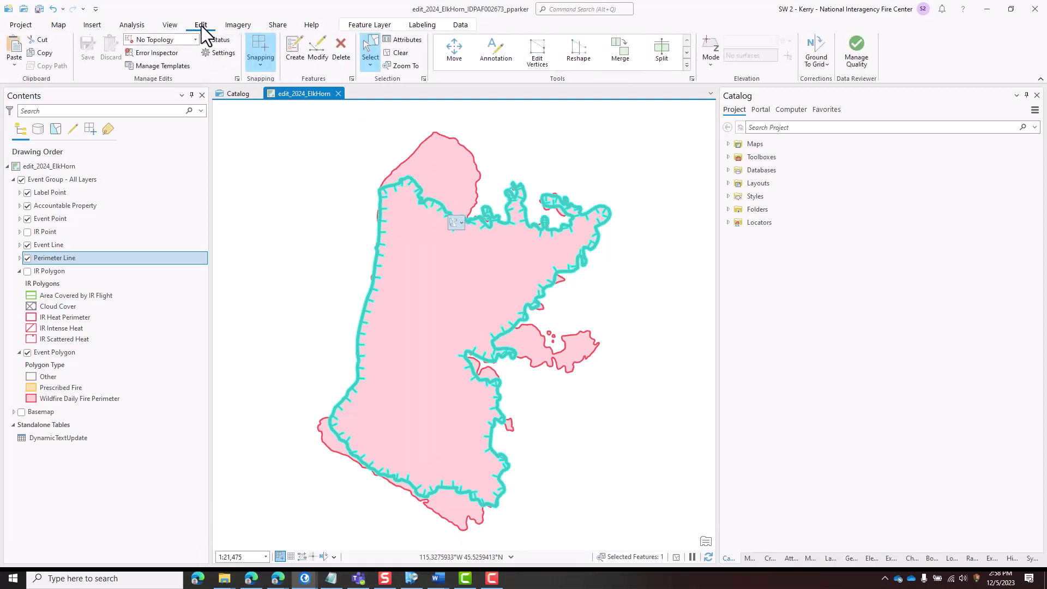
pyautogui.click(687, 66)
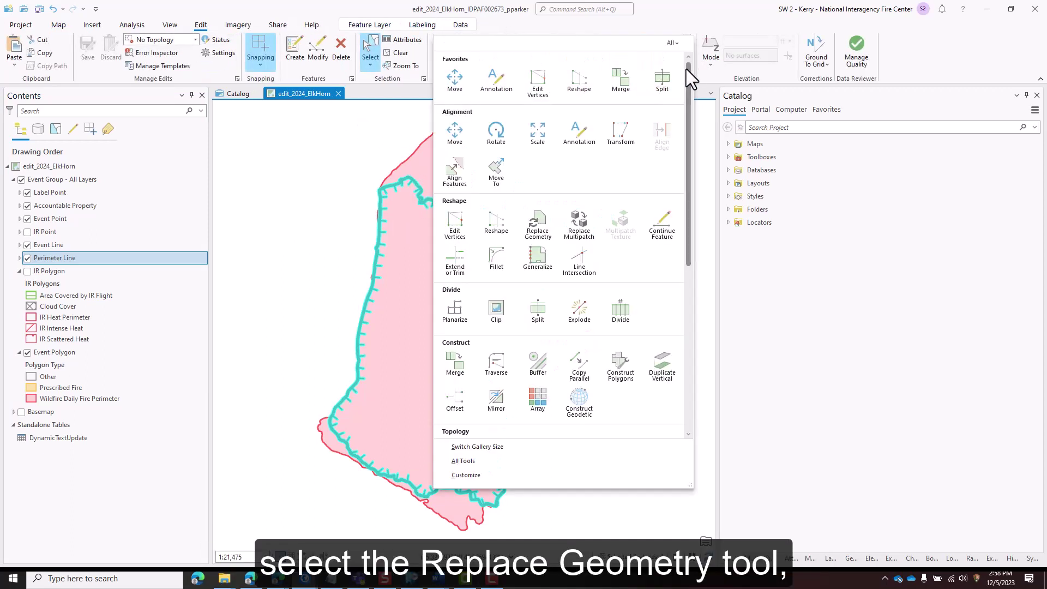
pyautogui.click(536, 224)
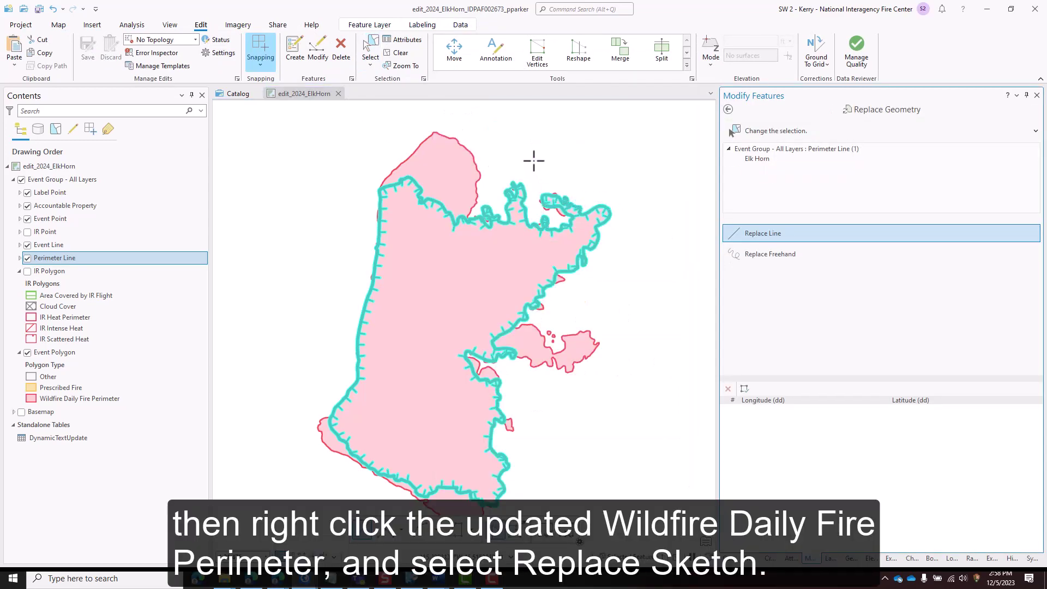
pyautogui.rightClick(445, 136)
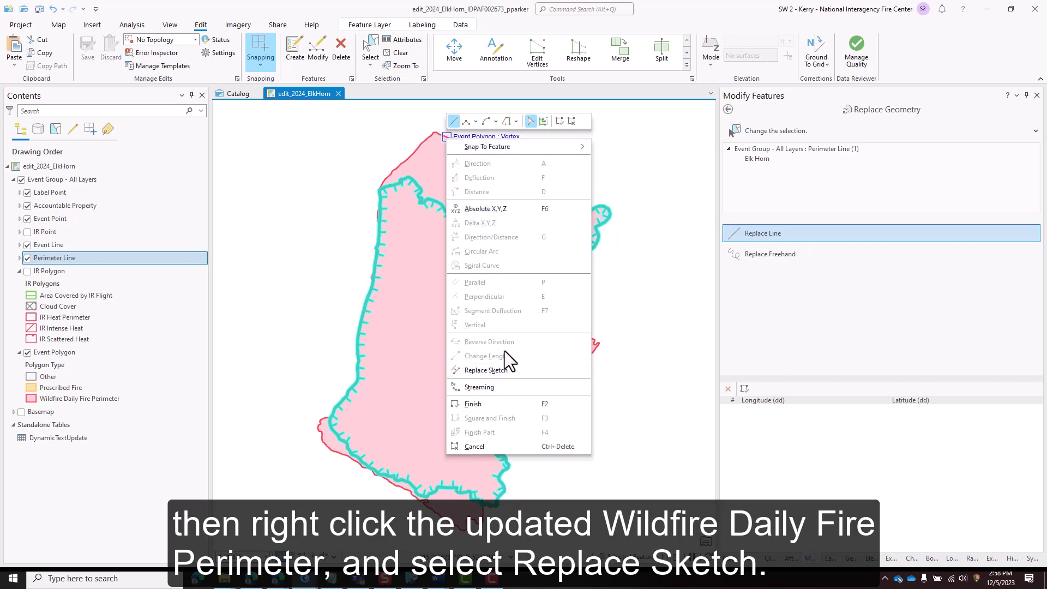
pyautogui.click(512, 370)
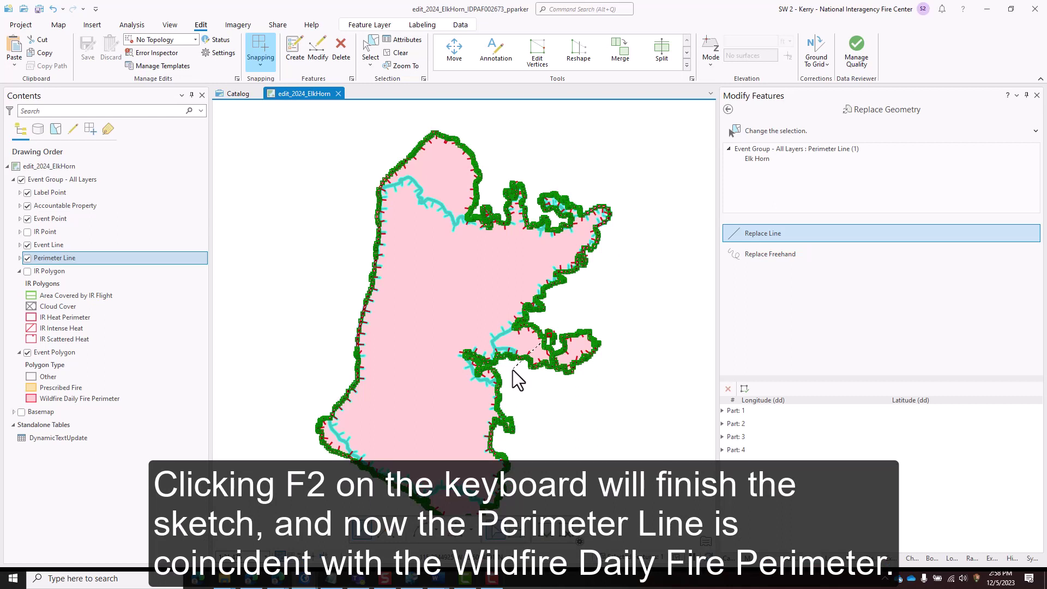
pyautogui.press('F2')
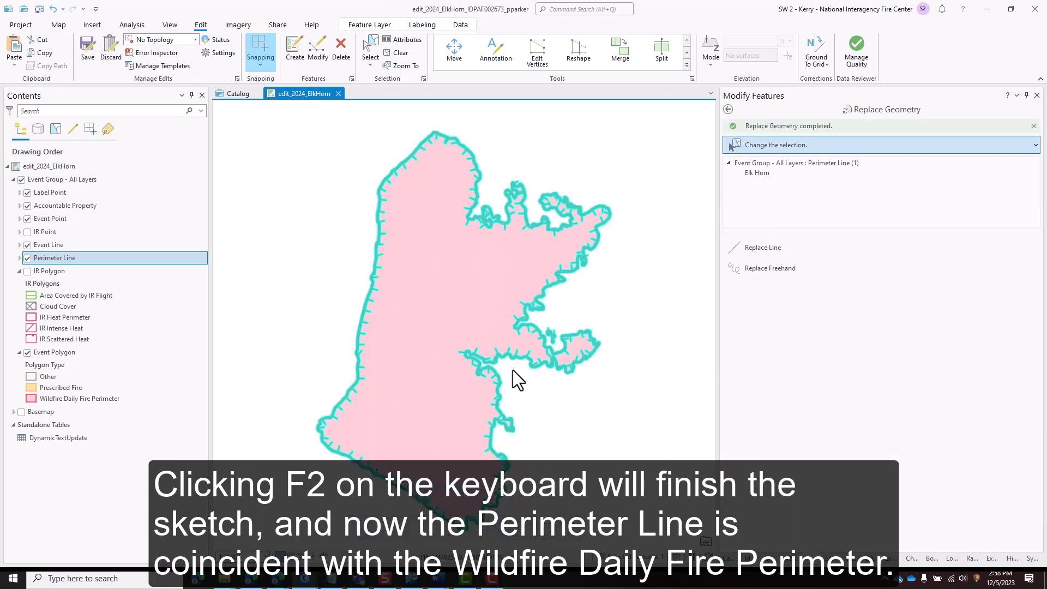
# Set the Elk Horn line's Feature Status to Approved in the Attributes pane and apply
pyautogui.click(403, 41)
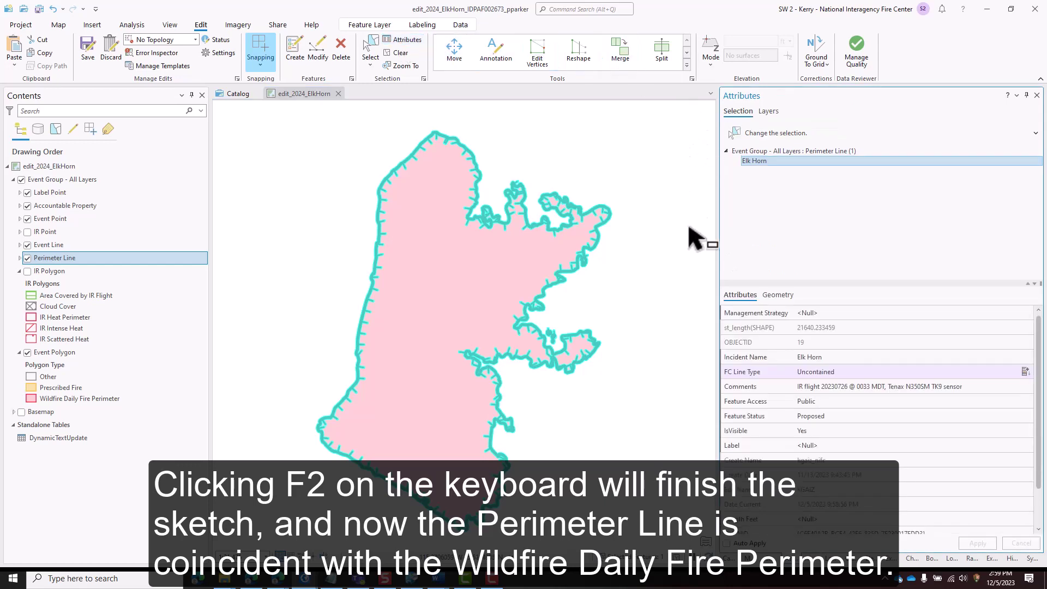
pyautogui.scroll(-1, 789, 308)
pyautogui.click(808, 373)
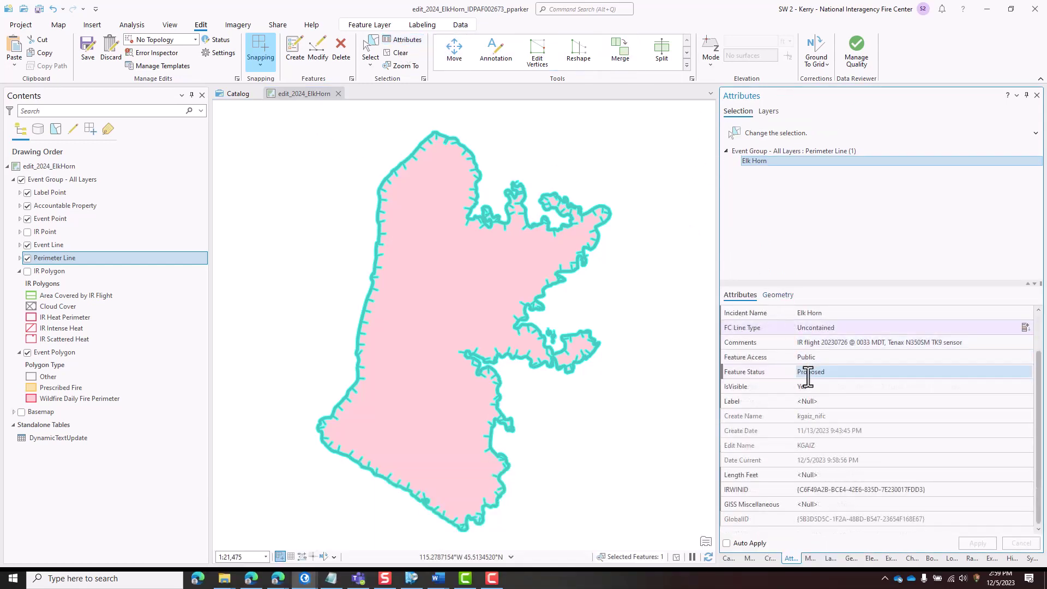
pyautogui.click(812, 375)
pyautogui.click(837, 394)
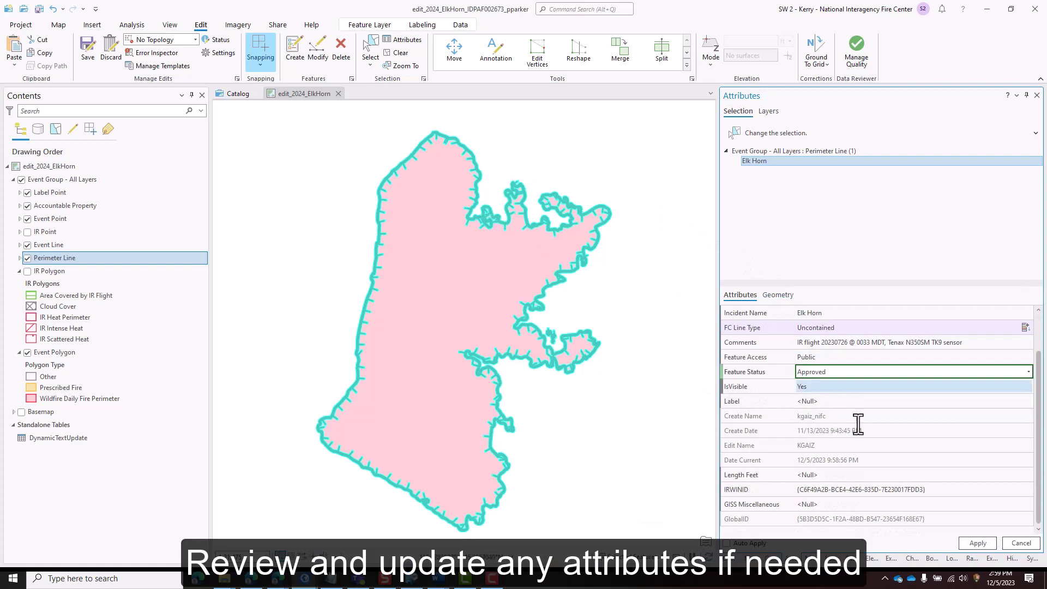
pyautogui.click(993, 543)
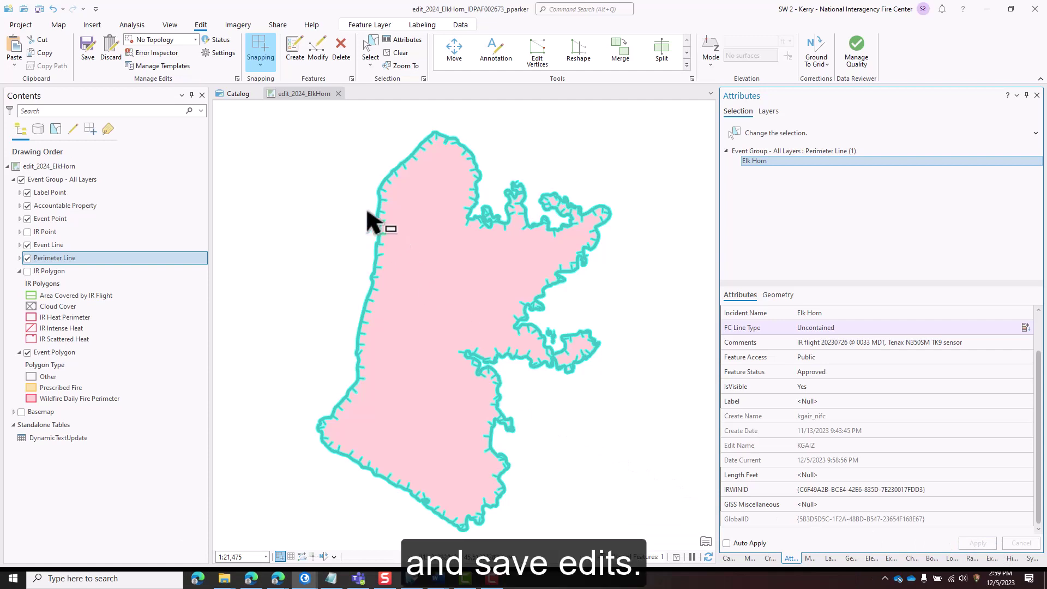